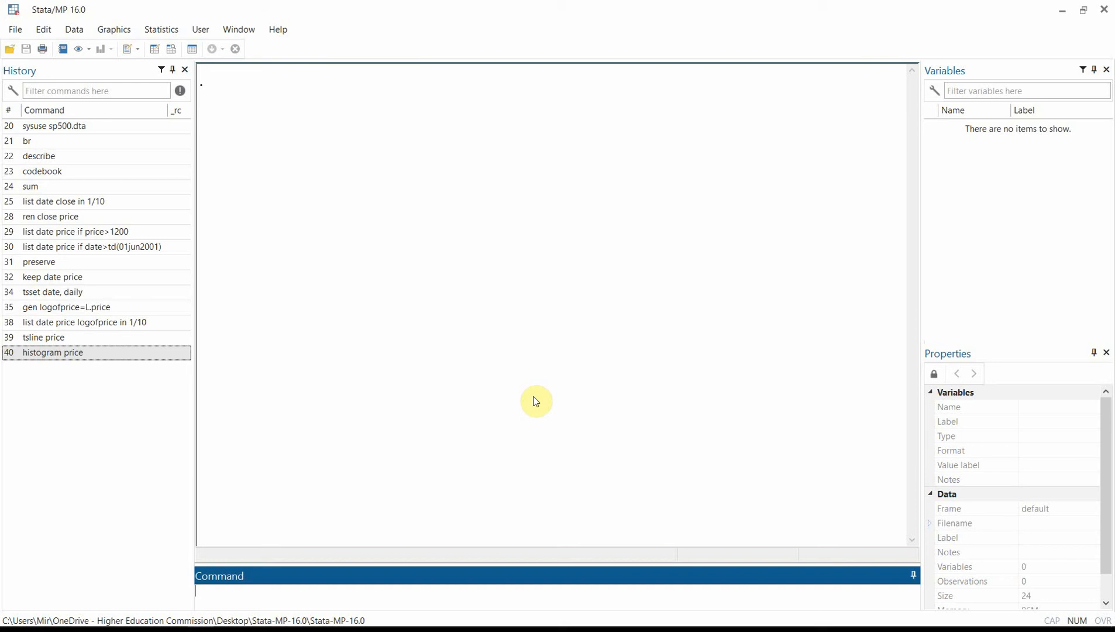
Load the example dataset sp500.dta with sysuse and inspect the properties of the date and low variables
{"action": "type", "text": "sysuse sp"}
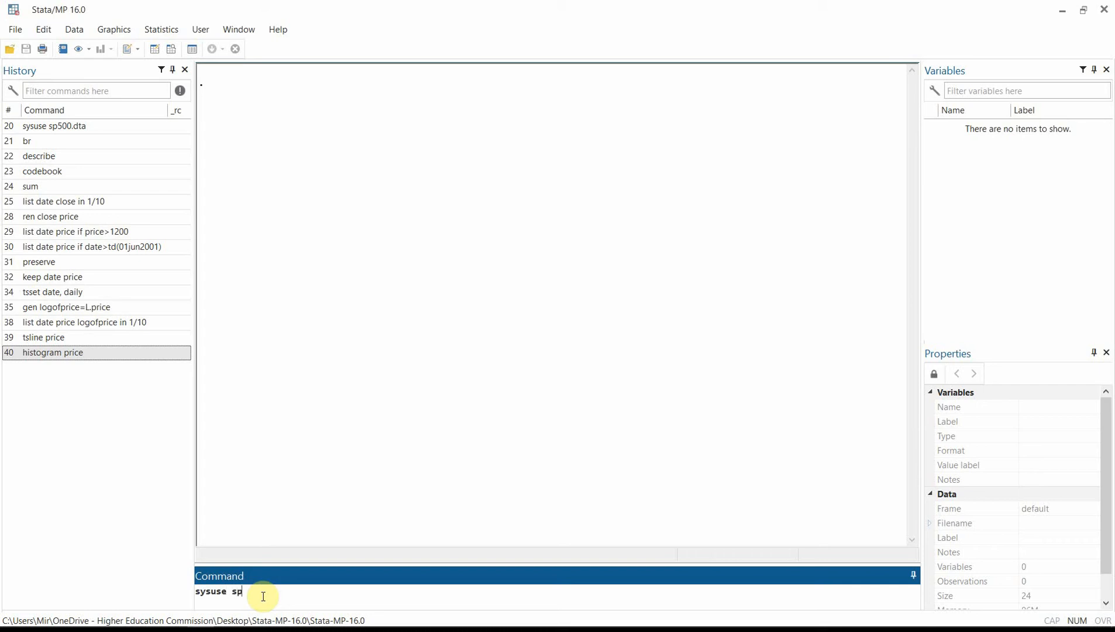
{"action": "type", "text": "500.dta"}
{"action": "key", "text": "Return"}
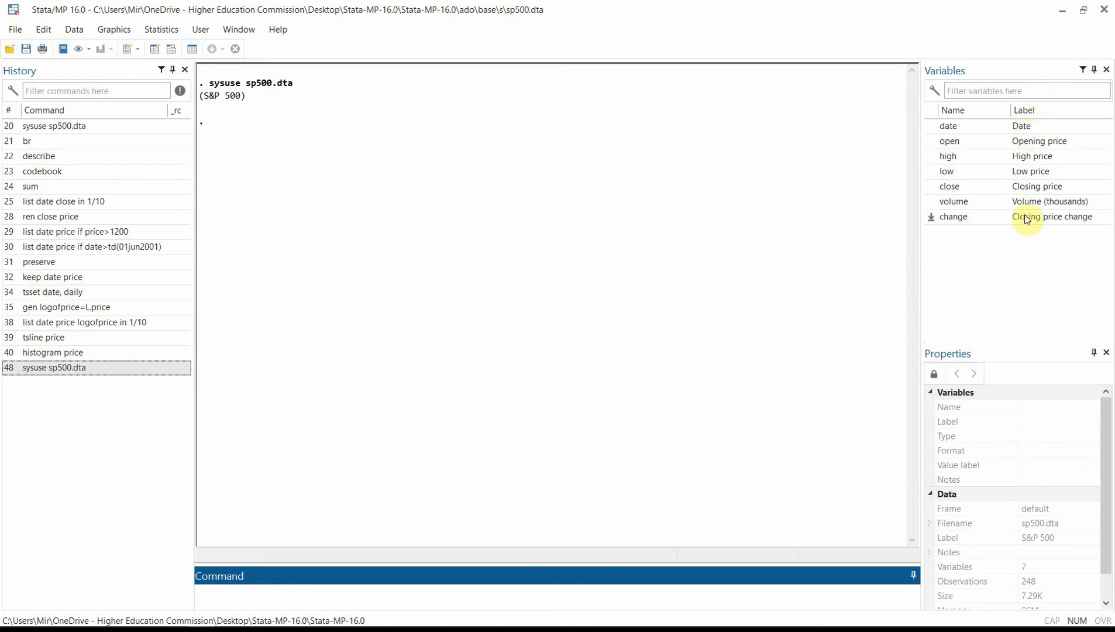
{"action": "left_click", "coordinate": [1022, 125]}
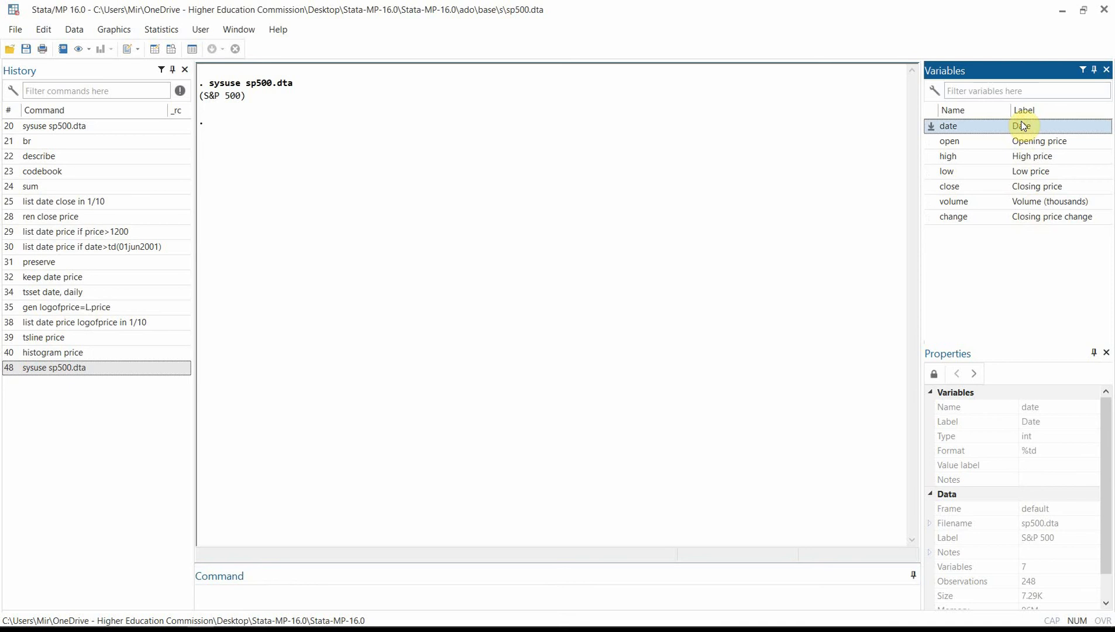
{"action": "left_click", "coordinate": [1033, 174]}
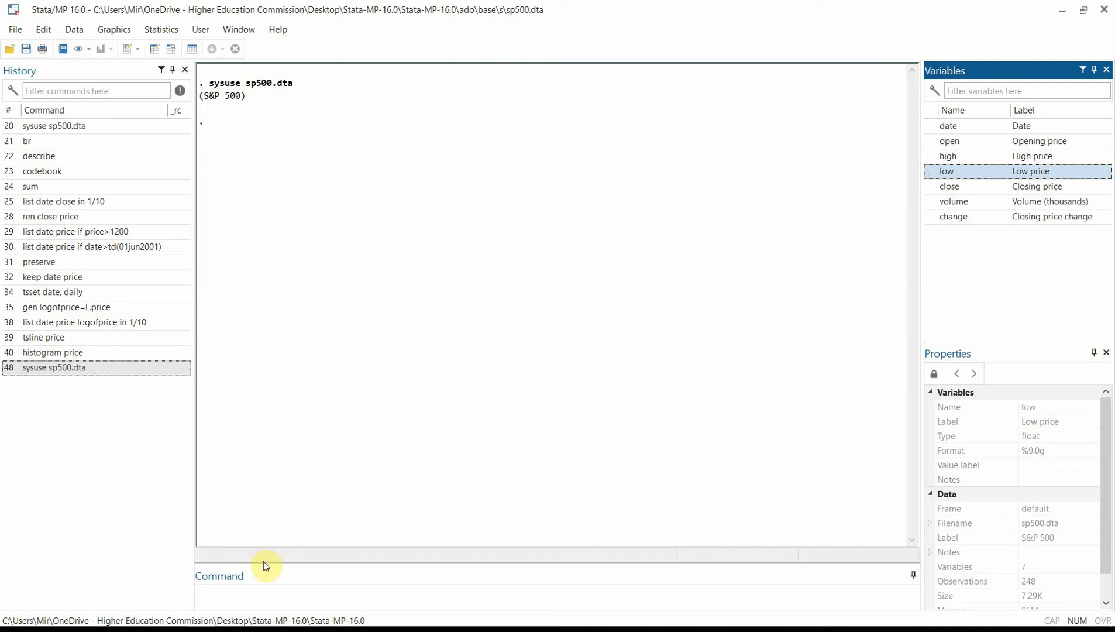
Browse the full dataset in the data editor with the br command, and close the editor
{"action": "left_click", "coordinate": [254, 592]}
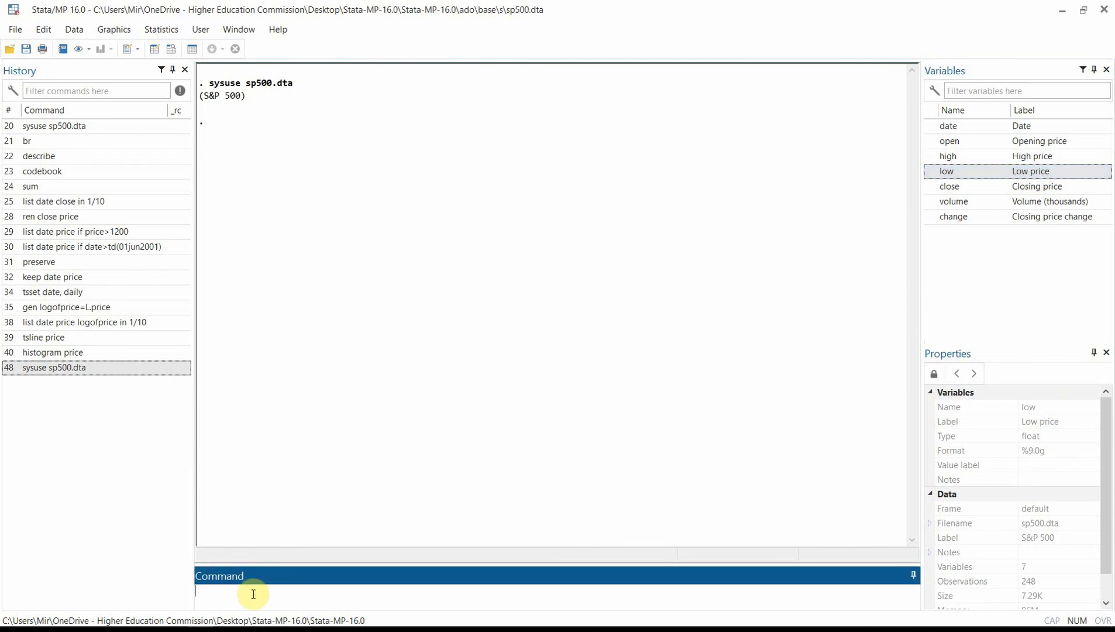
{"action": "type", "text": "browse"}
{"action": "key", "text": "BackSpace"}
{"action": "key", "text": "BackSpace"}
{"action": "key", "text": "BackSpace"}
{"action": "key", "text": "BackSpace"}
{"action": "key", "text": "Return"}
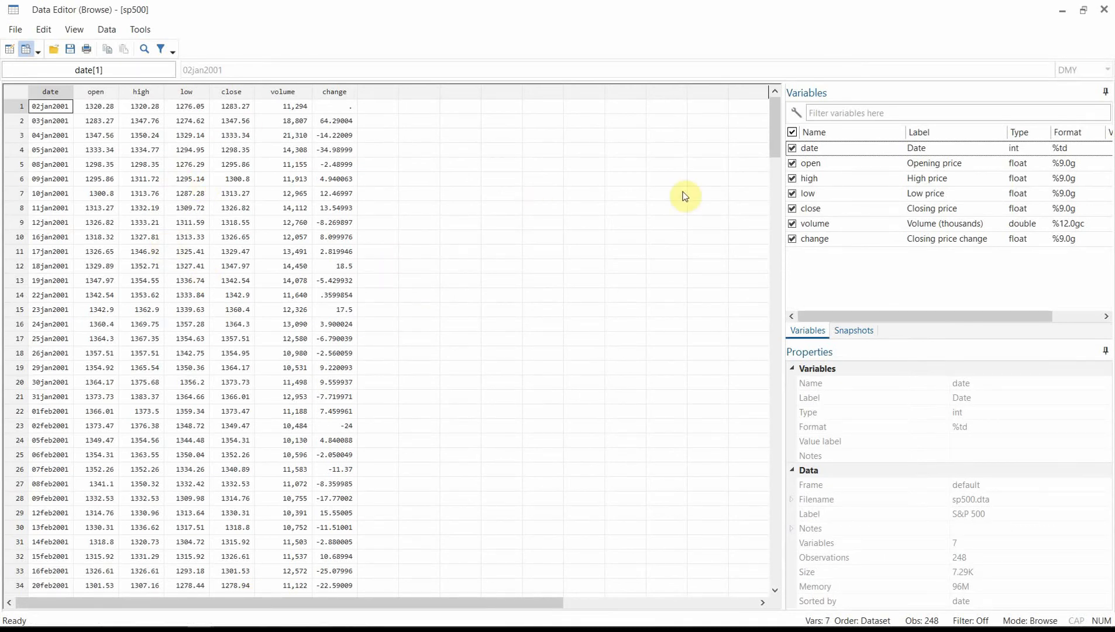
{"action": "left_click", "coordinate": [1103, 9]}
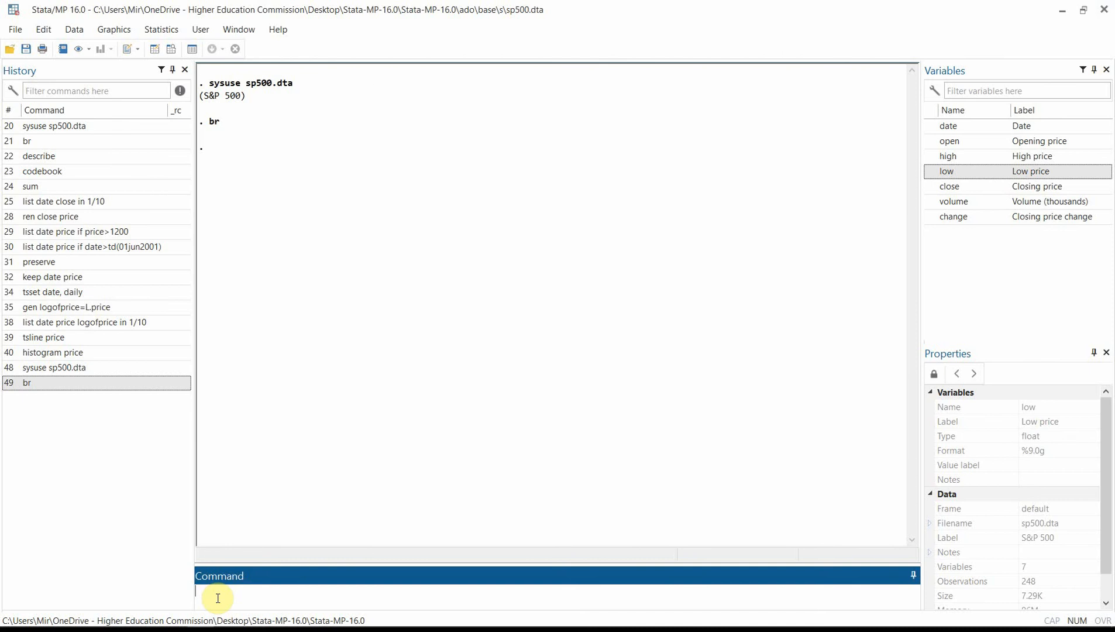
Try to list date and price, and list date and close for all observations instead
{"action": "type", "text": "list date price"}
{"action": "key", "text": "Return"}
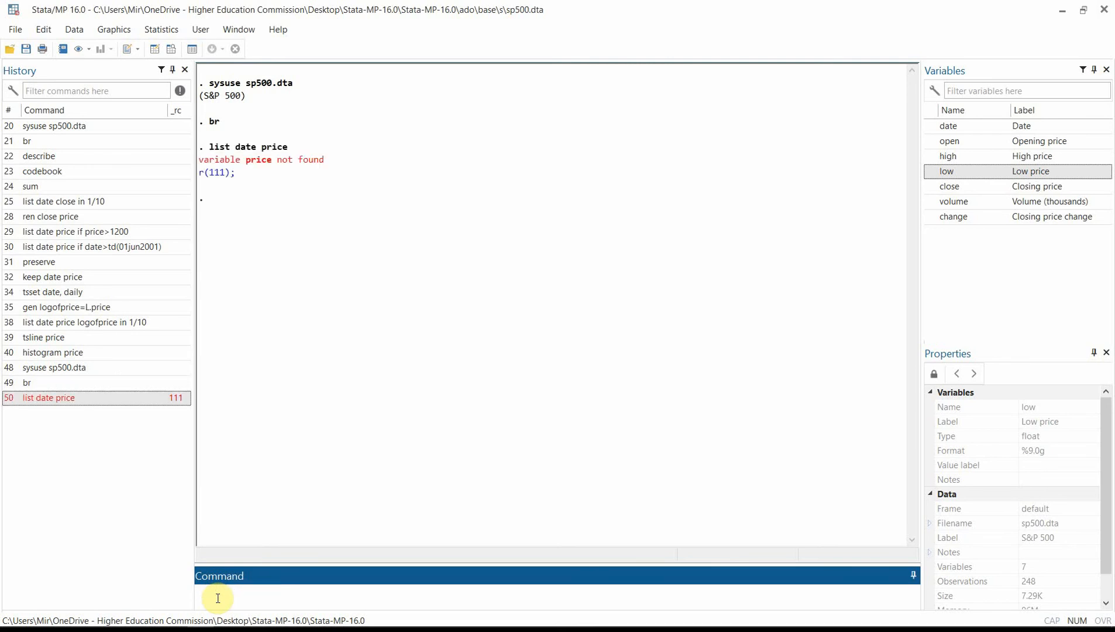
{"action": "type", "text": "list date close"}
{"action": "key", "text": "Return"}
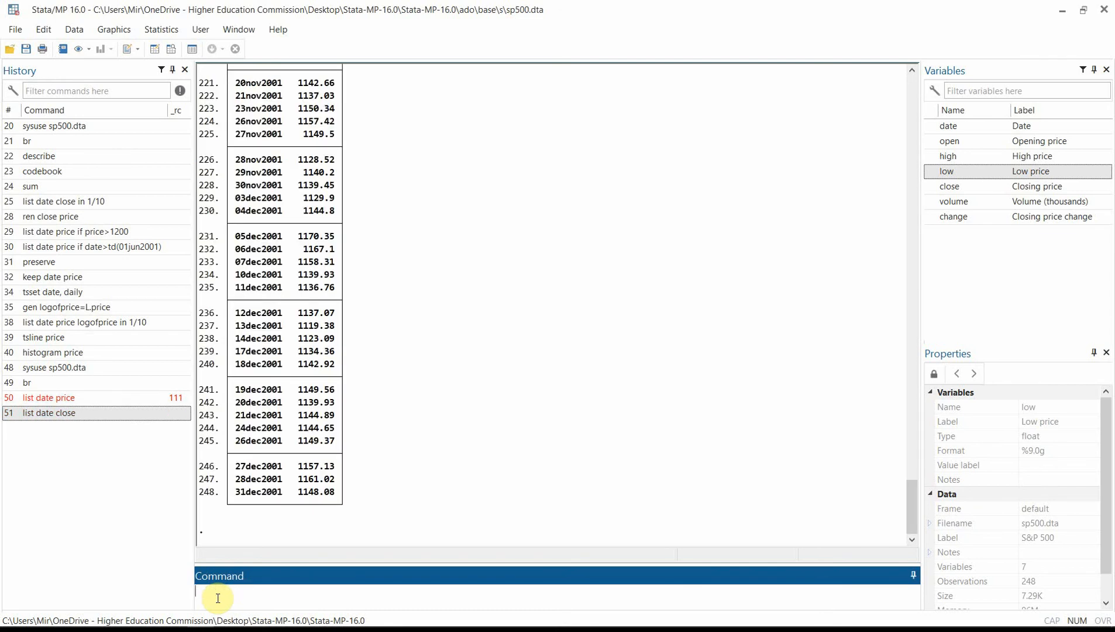
{"action": "scroll", "coordinate": [387, 433], "scroll_direction": "up", "scroll_amount": 20}
{"action": "scroll", "coordinate": [391, 435], "scroll_direction": "up", "scroll_amount": 20}
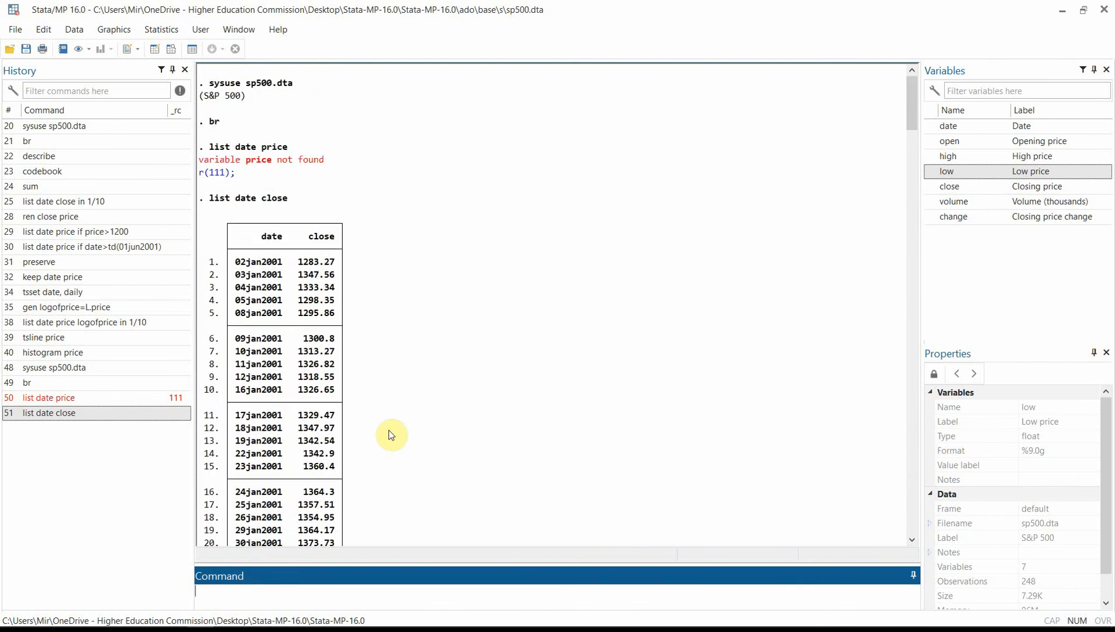
{"action": "scroll", "coordinate": [391, 434], "scroll_direction": "down", "scroll_amount": 20}
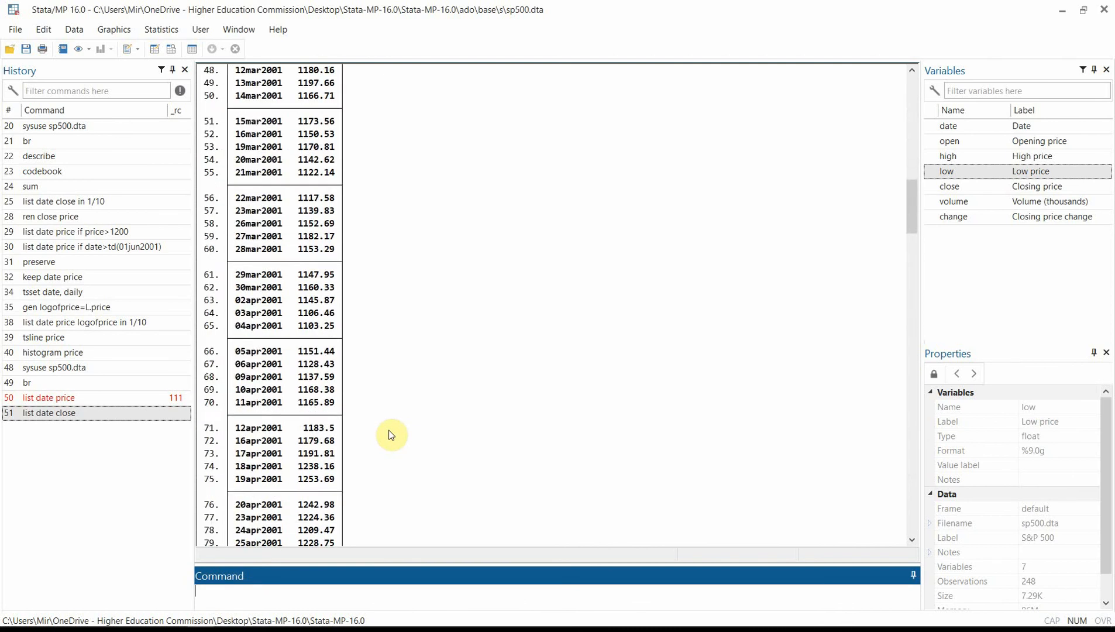
{"action": "scroll", "coordinate": [390, 434], "scroll_direction": "down", "scroll_amount": 20}
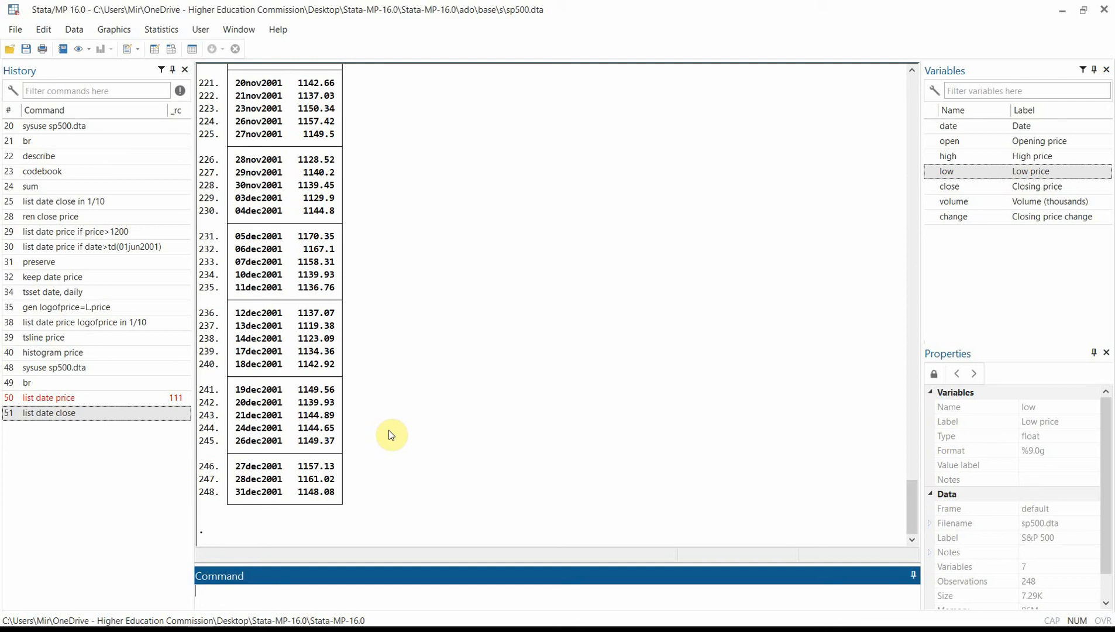
List date and close for only the first ten observations using in 1/10
{"action": "type", "text": "list date close in 1"}
{"action": "type", "text": "/10"}
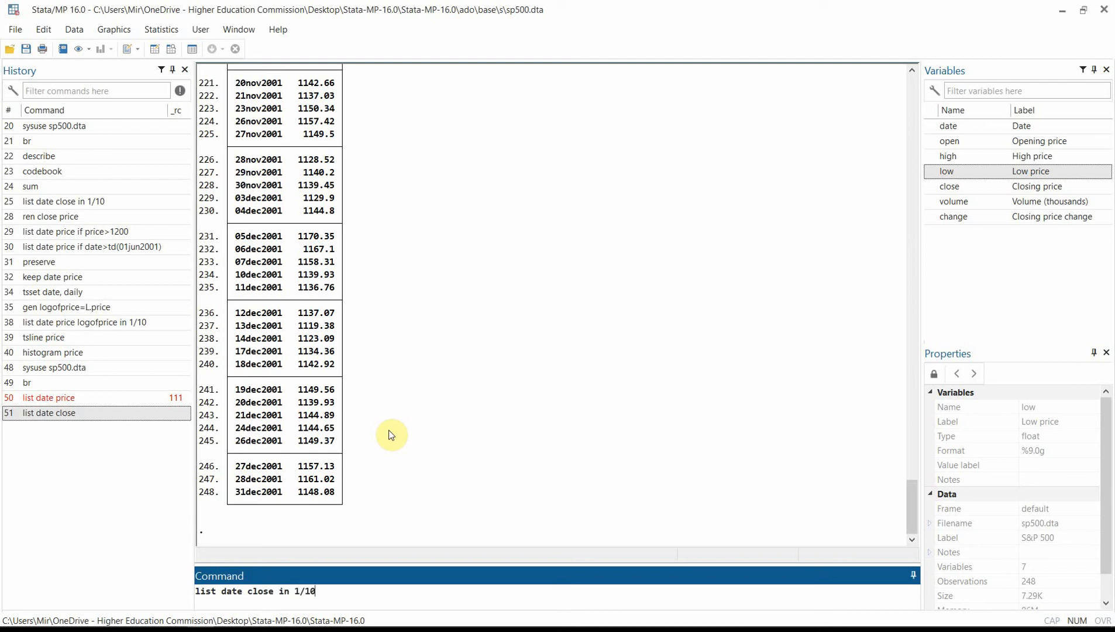
{"action": "key", "text": "Return"}
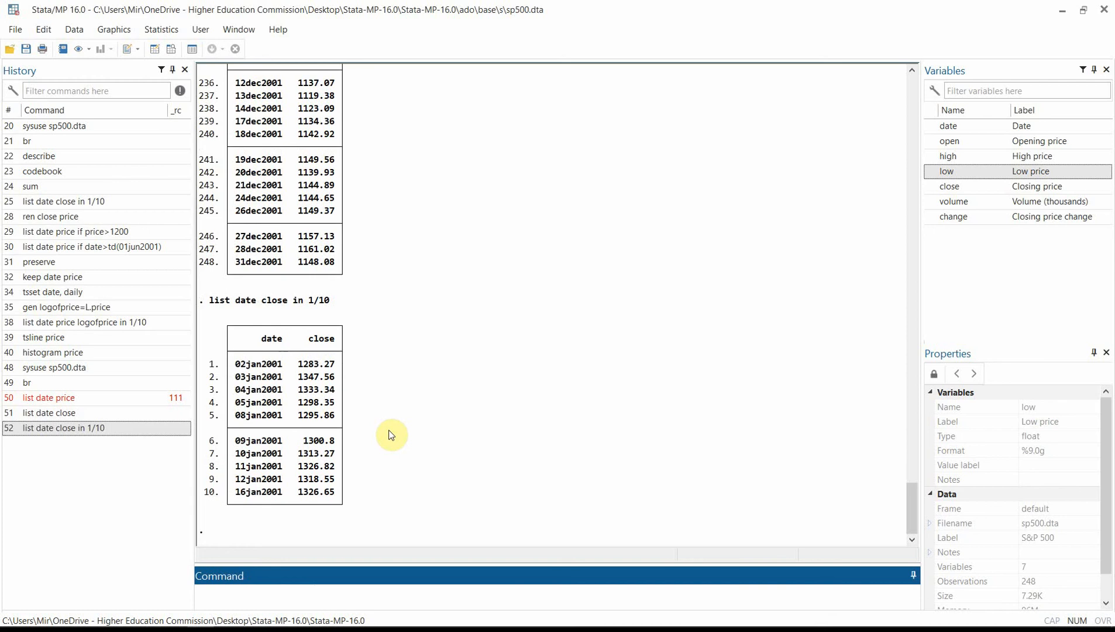
List date and close for observations where close >1200, and review the listing from its start to its end
{"action": "type", "text": "list date cl"}
{"action": "key", "text": "BackSpace"}
{"action": "key", "text": "BackSpace"}
{"action": "type", "text": "closae"}
{"action": "key", "text": "BackSpace"}
{"action": "key", "text": "BackSpace"}
{"action": "type", "text": "e if clp"}
{"action": "key", "text": "BackSpace"}
{"action": "type", "text": "ose "}
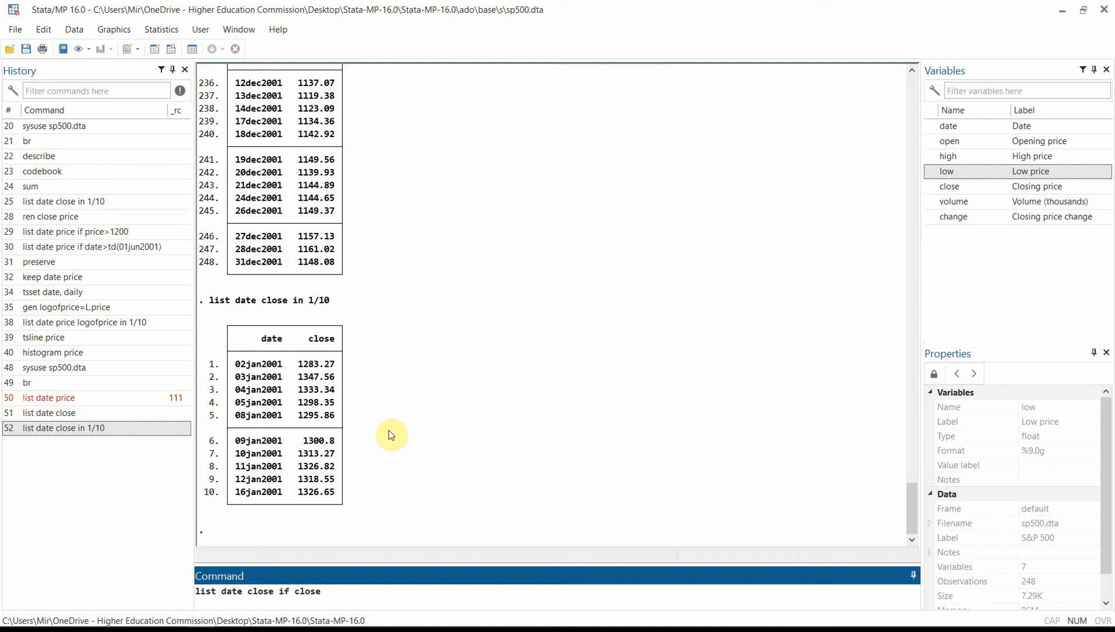
{"action": "type", "text": ">1200"}
{"action": "key", "text": "Return"}
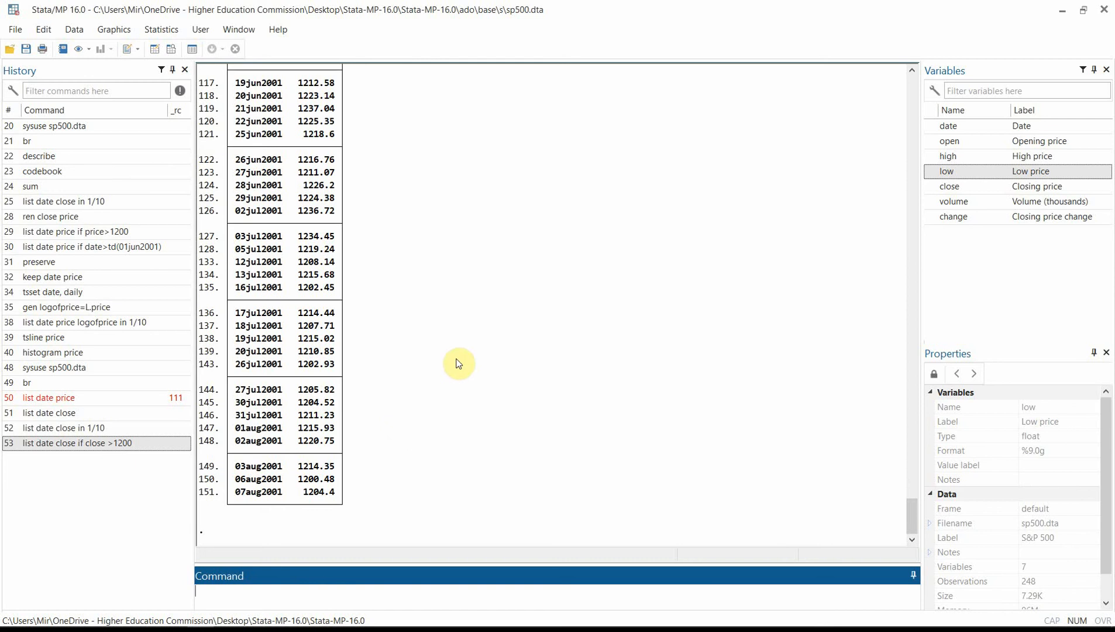
{"action": "scroll", "coordinate": [458, 363], "scroll_direction": "up", "scroll_amount": 10}
{"action": "scroll", "coordinate": [458, 364], "scroll_direction": "up", "scroll_amount": 20}
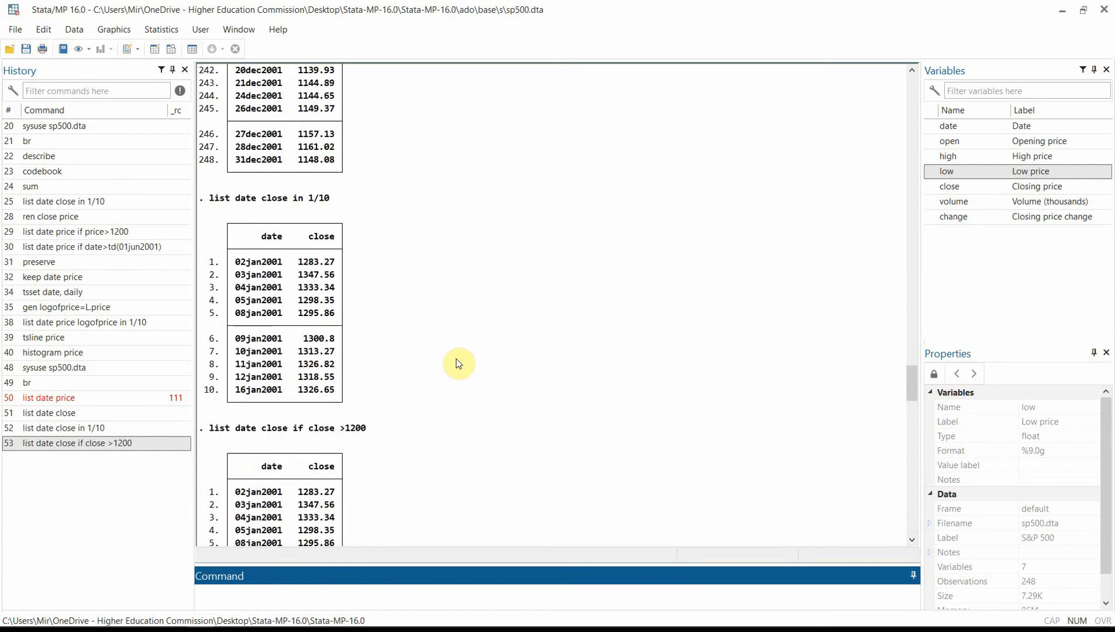
{"action": "scroll", "coordinate": [458, 363], "scroll_direction": "down", "scroll_amount": 4}
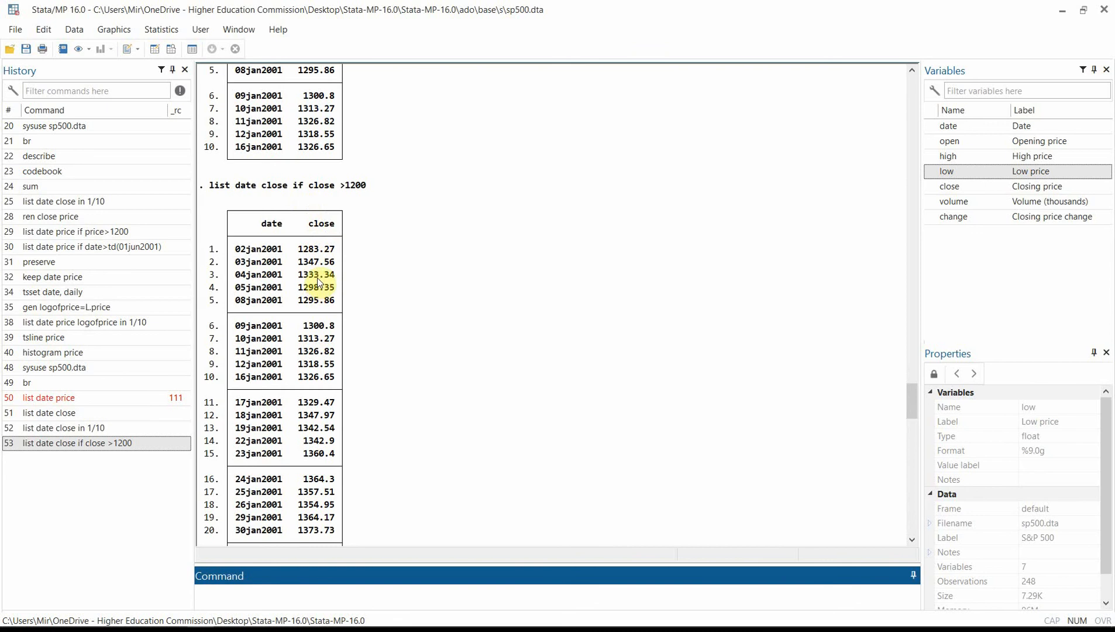
{"action": "scroll", "coordinate": [508, 343], "scroll_direction": "down", "scroll_amount": 20}
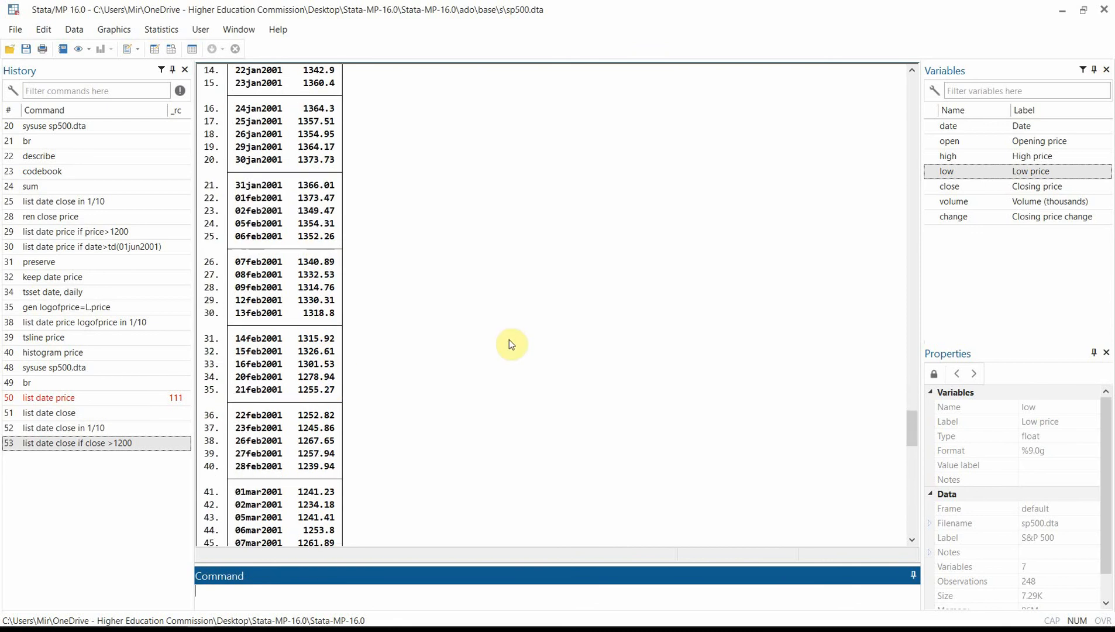
{"action": "scroll", "coordinate": [509, 344], "scroll_direction": "down", "scroll_amount": 2}
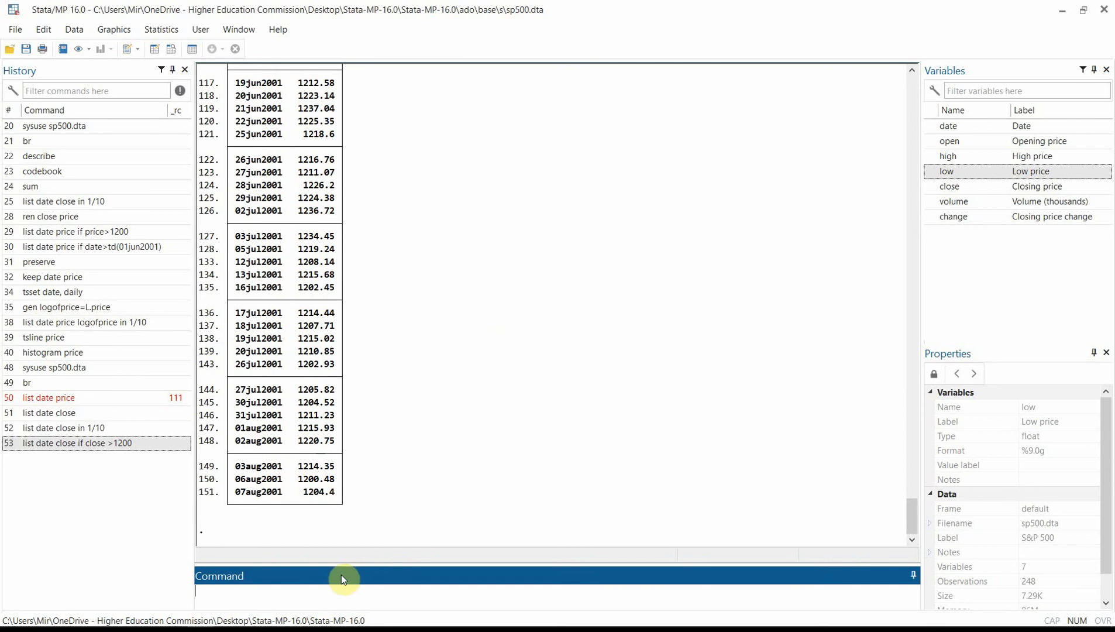
Browse date and close for rows where date>td(01jun2001), review them through the last one, and close the data editor
{"action": "type", "text": "br date close if"}
{"action": "type", "text": "date"}
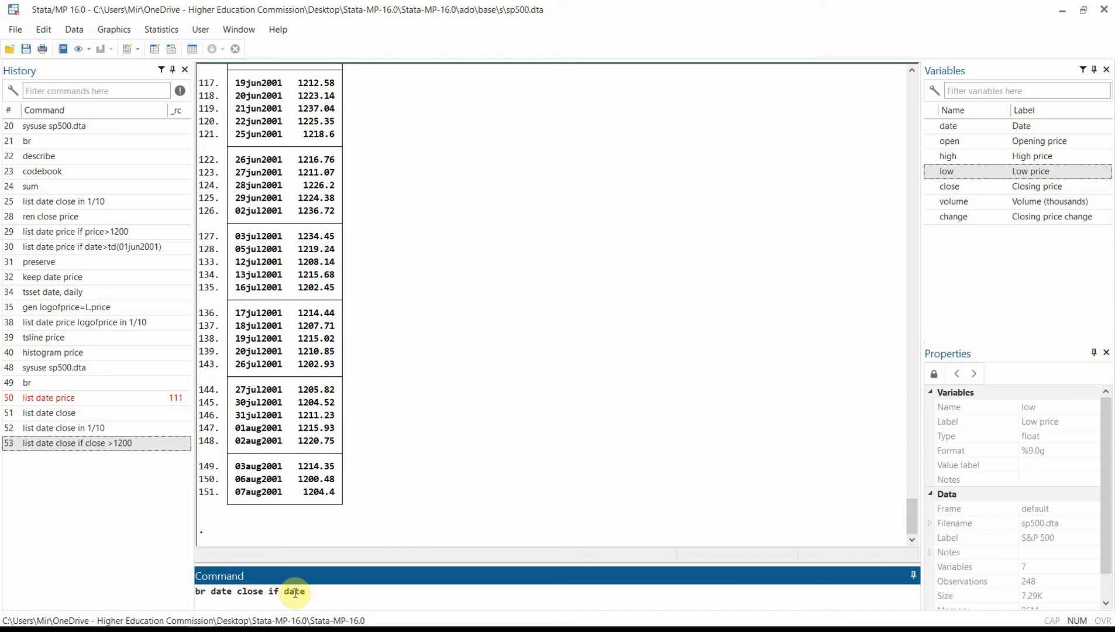
{"action": "type", "text": ">td("}
{"action": "type", "text": ")"}
{"action": "key", "text": "Left"}
{"action": "type", "text": "01june"}
{"action": "key", "text": "BackSpace"}
{"action": "type", "text": "2001"}
{"action": "key", "text": "End"}
{"action": "key", "text": "Return"}
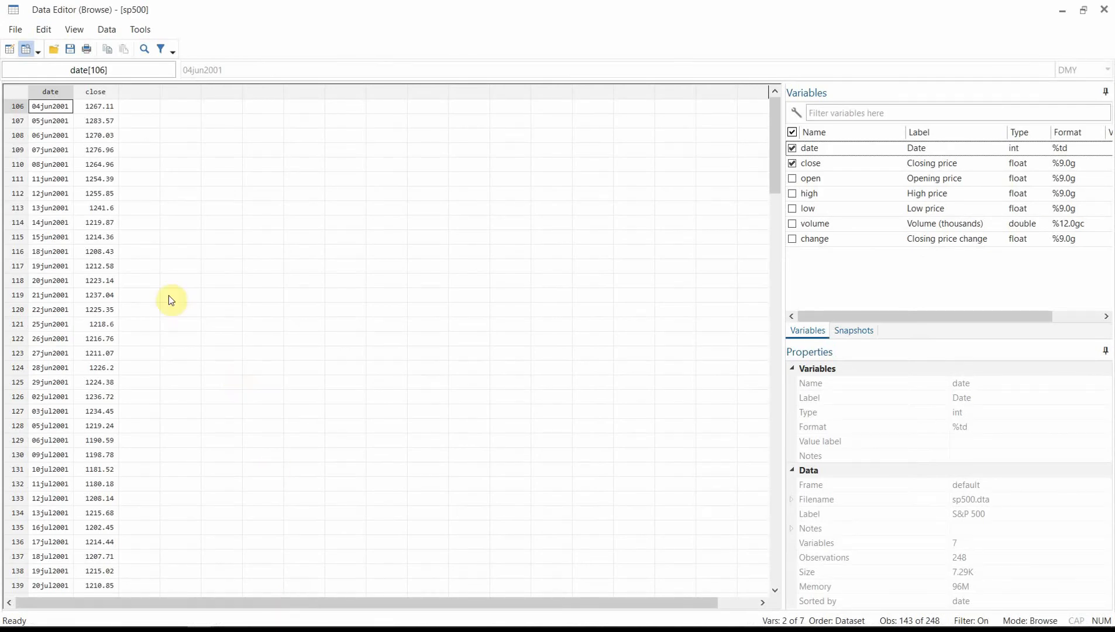
{"action": "scroll", "coordinate": [132, 206], "scroll_direction": "down", "scroll_amount": 10}
{"action": "scroll", "coordinate": [133, 205], "scroll_direction": "up", "scroll_amount": 10}
{"action": "scroll", "coordinate": [132, 205], "scroll_direction": "down", "scroll_amount": 20}
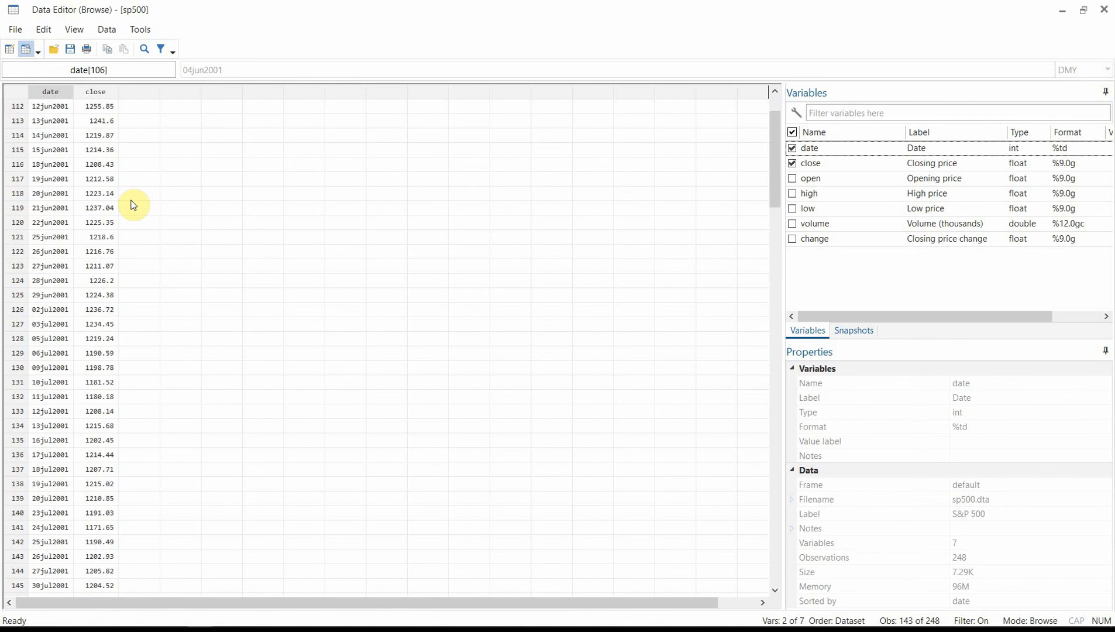
{"action": "scroll", "coordinate": [132, 204], "scroll_direction": "down", "scroll_amount": 2}
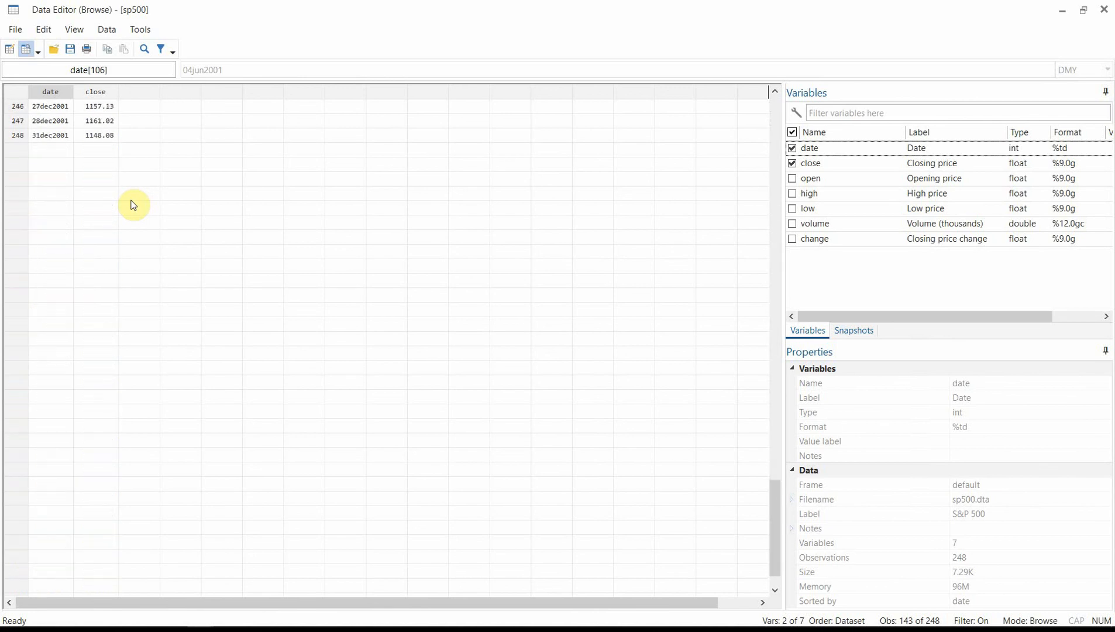
{"action": "left_click", "coordinate": [1105, 10]}
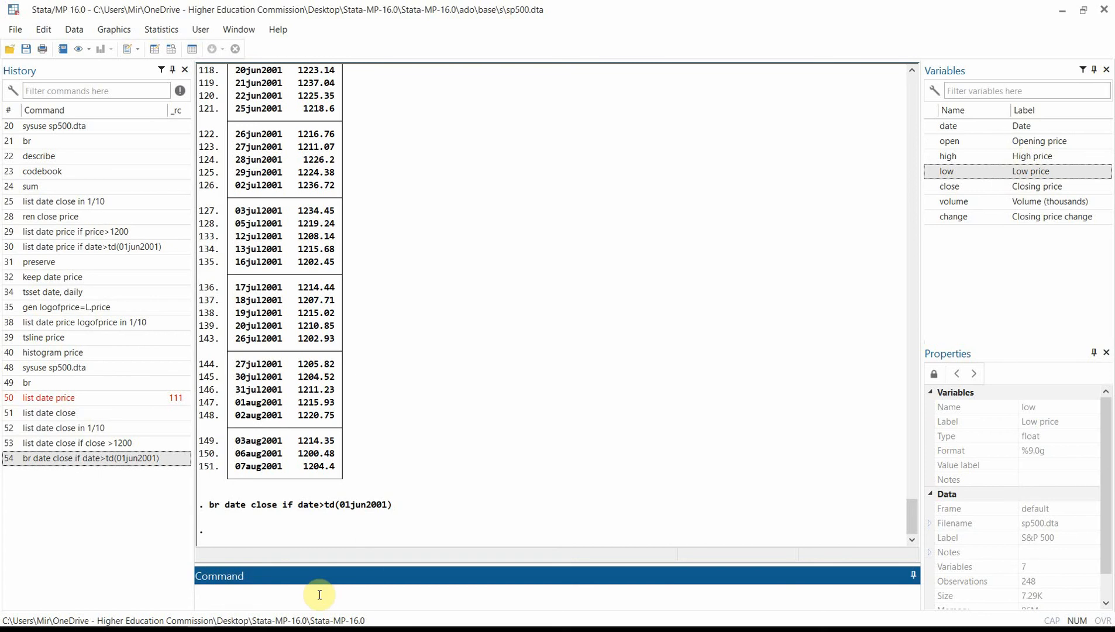
Rename the variable close to price with the ren command
{"action": "type", "text": "rename"}
{"action": "key", "text": "BackSpace"}
{"action": "key", "text": "BackSpace"}
{"action": "key", "text": "BackSpace"}
{"action": "key", "text": "BackSpace"}
{"action": "type", "text": "cl"}
{"action": "key", "text": "BackSpace"}
{"action": "key", "text": "BackSpace"}
{"action": "type", "text": "close price"}
{"action": "key", "text": "Return"}
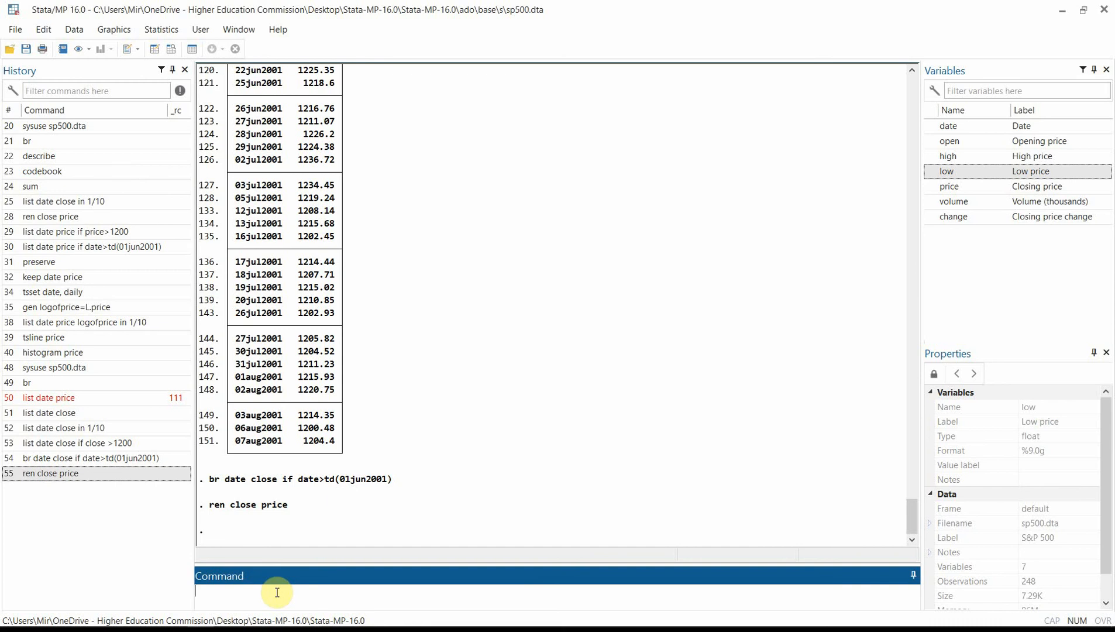
Run describe to view the storage types, display formats and labels of the variables
{"action": "type", "text": "d"}
{"action": "type", "text": "cribe"}
{"action": "key", "text": "Return"}
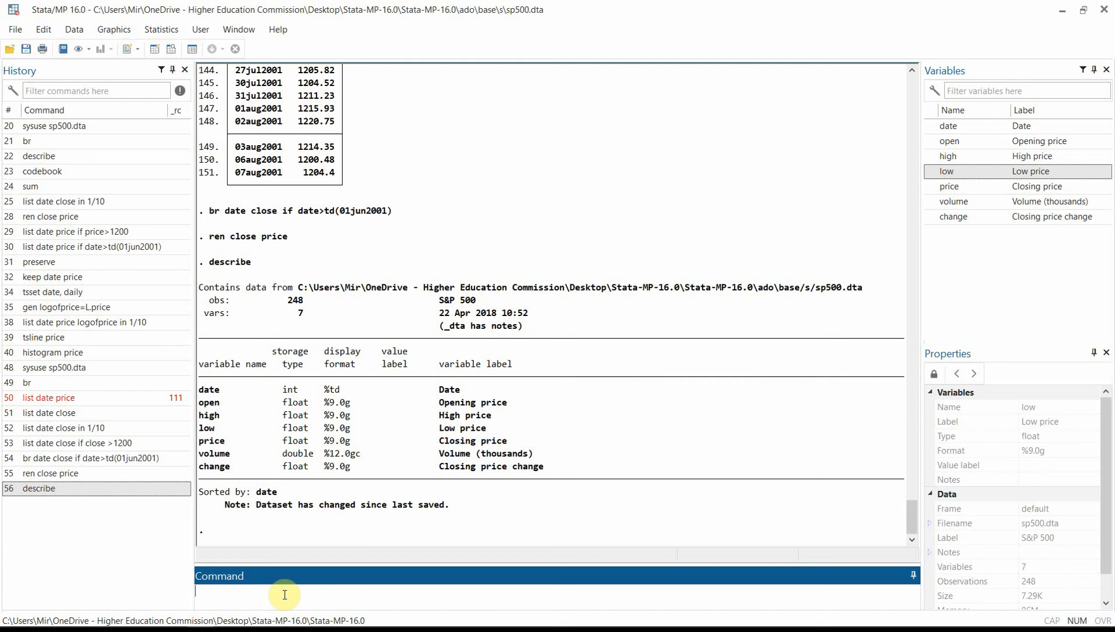
Run codebook for all variables and review the price and volume entries
{"action": "type", "text": "codebook"}
{"action": "key", "text": "Return"}
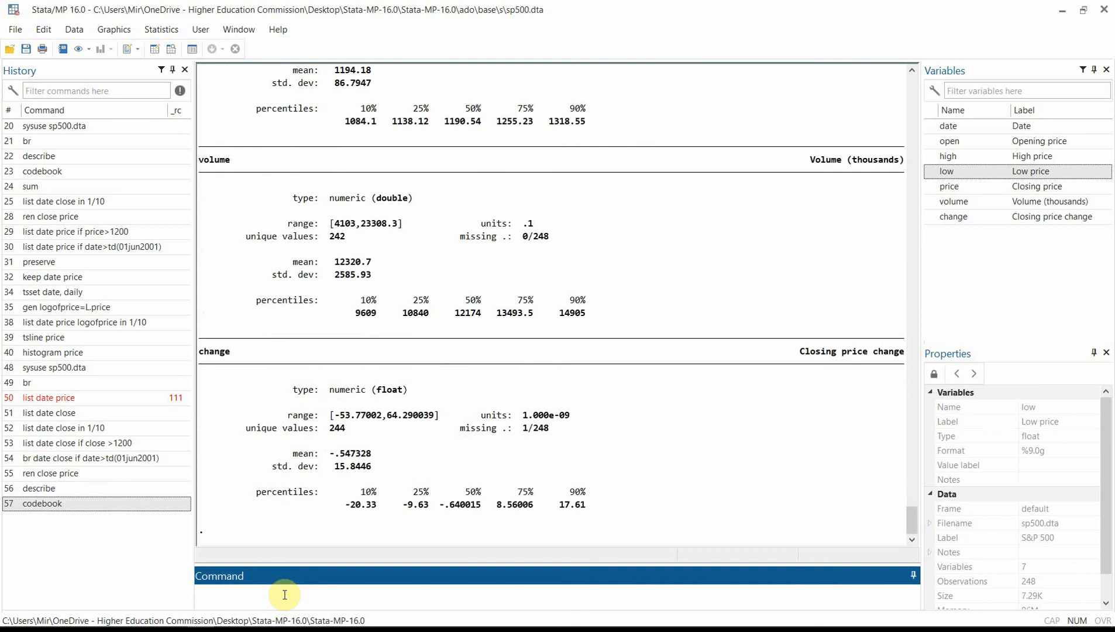
{"action": "scroll", "coordinate": [410, 393], "scroll_direction": "up", "scroll_amount": 5}
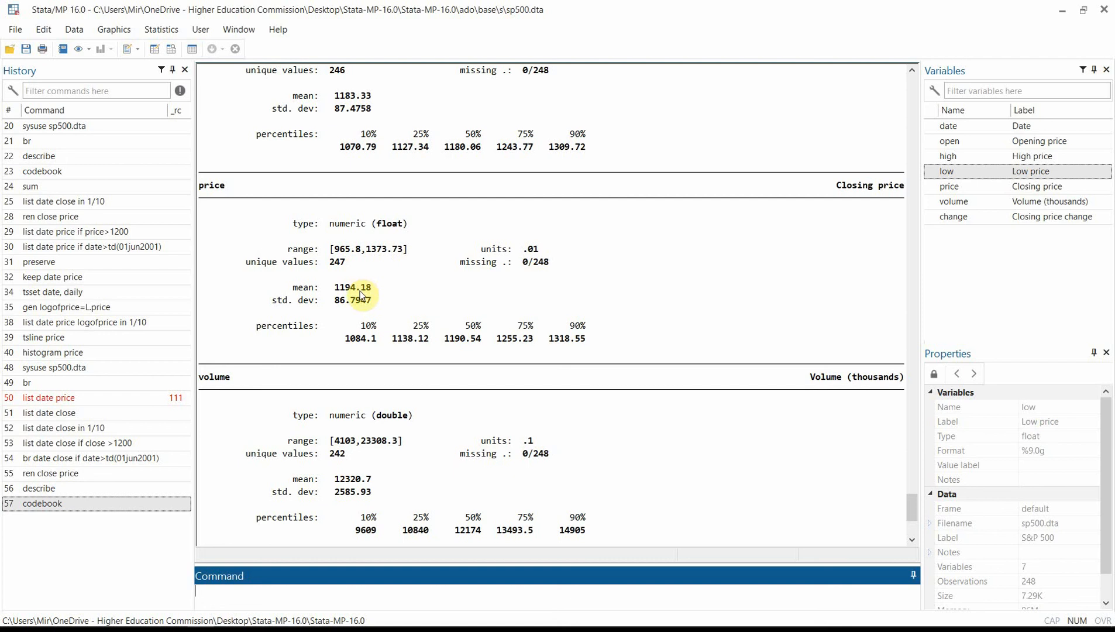
{"action": "scroll", "coordinate": [463, 343], "scroll_direction": "down", "scroll_amount": 5}
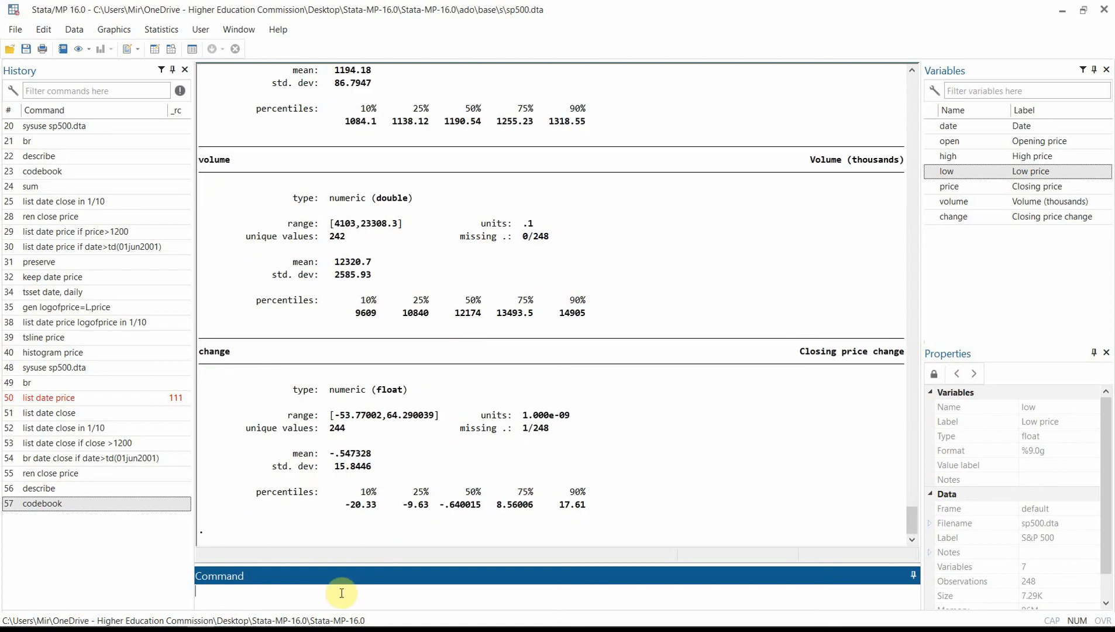
Produce summary statistics for all variables with the abbreviated sum command
{"action": "type", "text": "summarize"}
{"action": "key", "text": "BackSpace"}
{"action": "key", "text": "BackSpace"}
{"action": "key", "text": "BackSpace"}
{"action": "key", "text": "BackSpace"}
{"action": "key", "text": "BackSpace"}
{"action": "key", "text": "BackSpace"}
{"action": "key", "text": "Return"}
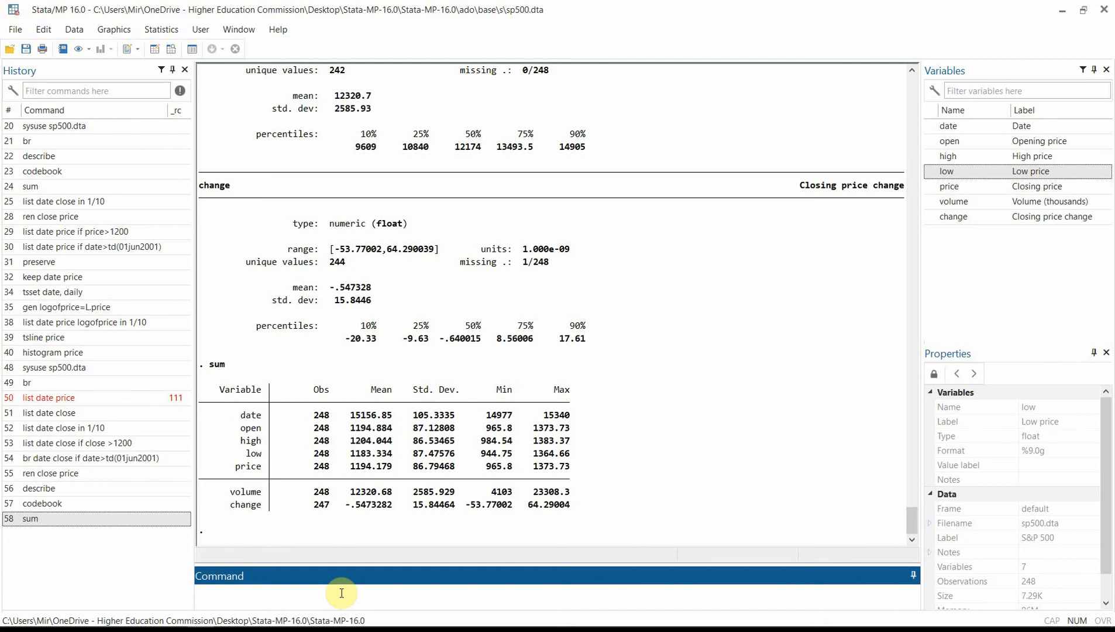
Try to preserve the current dataset
{"action": "type", "text": "preserve"}
{"action": "key", "text": "Return"}
{"action": "type", "text": "pre"}
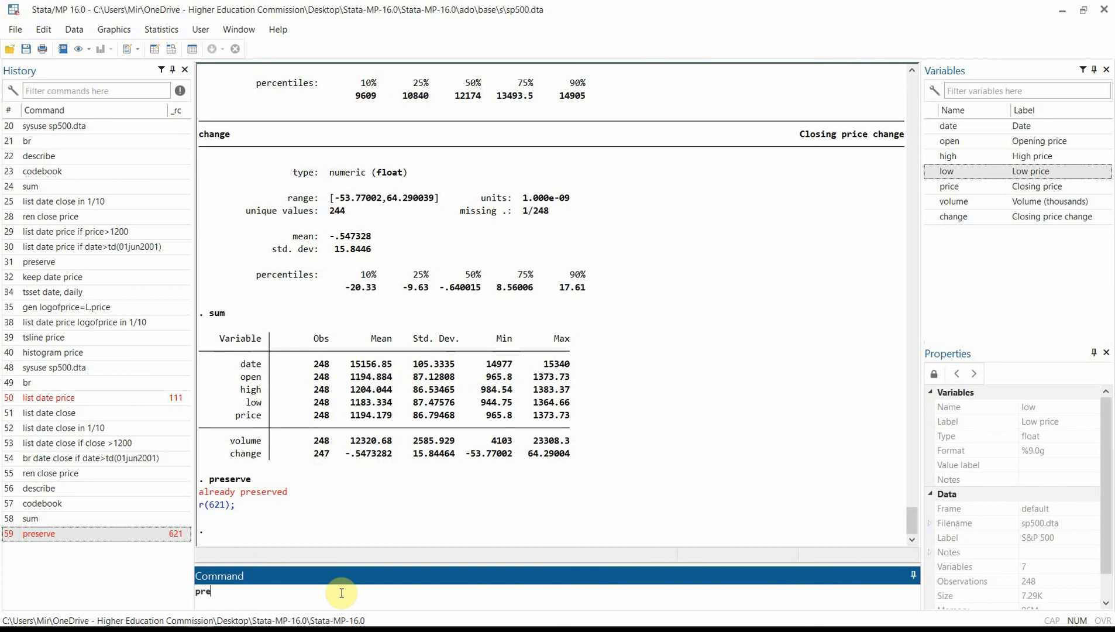
{"action": "type", "text": "serve"}
{"action": "key", "text": "Return"}
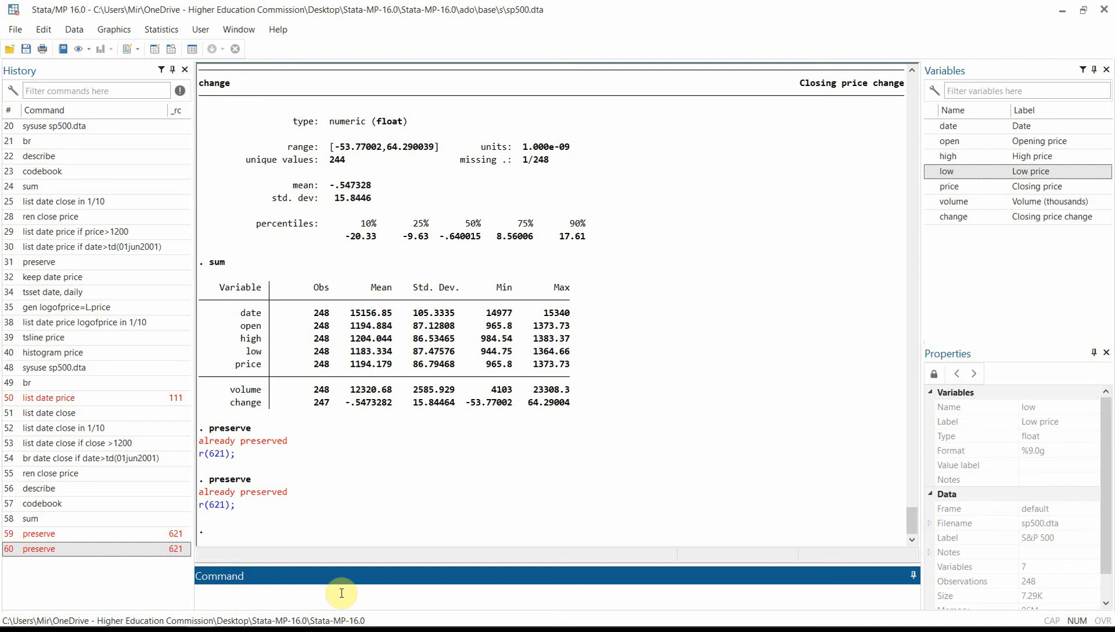
Restore the previously preserved data and preserve the dataset anew
{"action": "type", "text": "keep"}
{"action": "key", "text": "BackSpace"}
{"action": "key", "text": "BackSpace"}
{"action": "key", "text": "BackSpace"}
{"action": "key", "text": "BackSpace"}
{"action": "type", "text": "resto"}
{"action": "key", "text": "BackSpace"}
{"action": "key", "text": "BackSpace"}
{"action": "type", "text": "tore"}
{"action": "key", "text": "Return"}
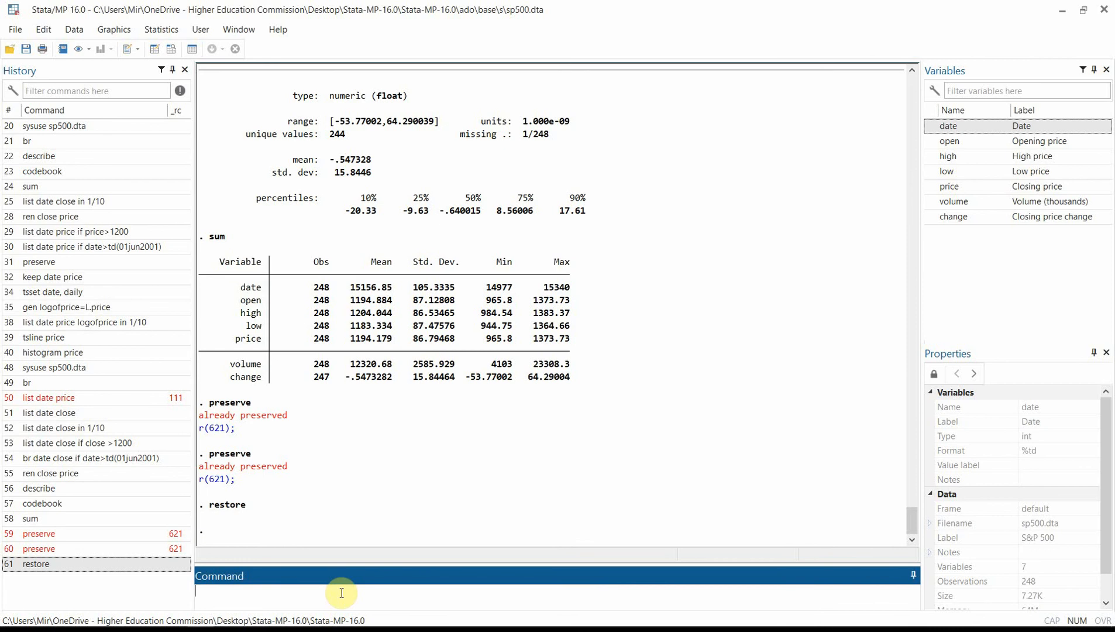
{"action": "type", "text": "preserve"}
{"action": "key", "text": "Return"}
Keep only the date and price variables, and declare the data a daily time series on date with tsset
{"action": "type", "text": "k"}
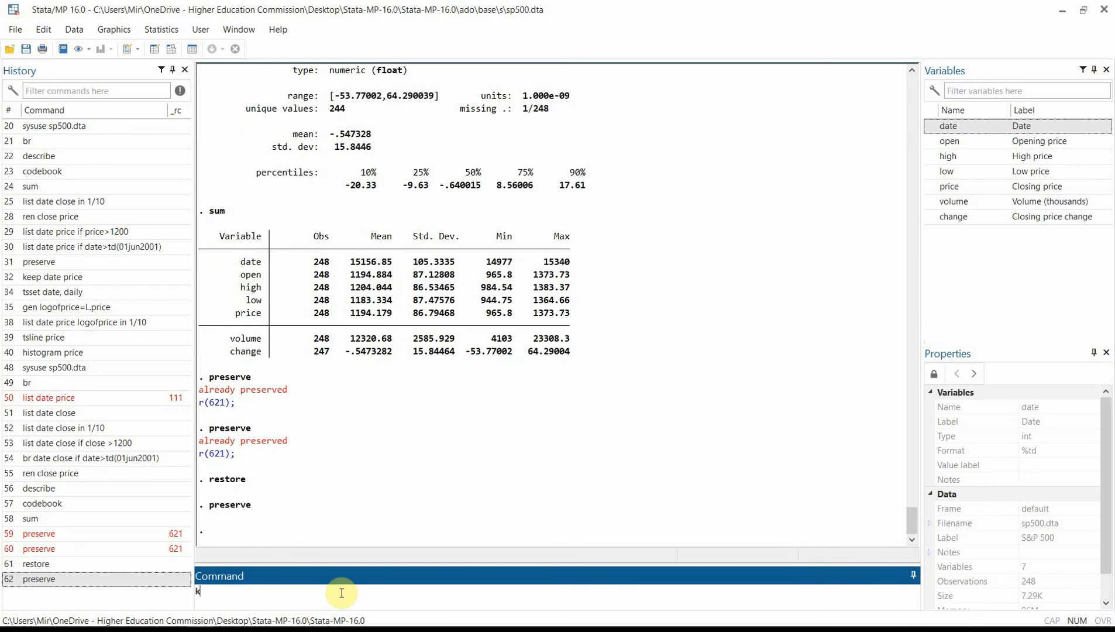
{"action": "type", "text": "eep date price"}
{"action": "key", "text": "Return"}
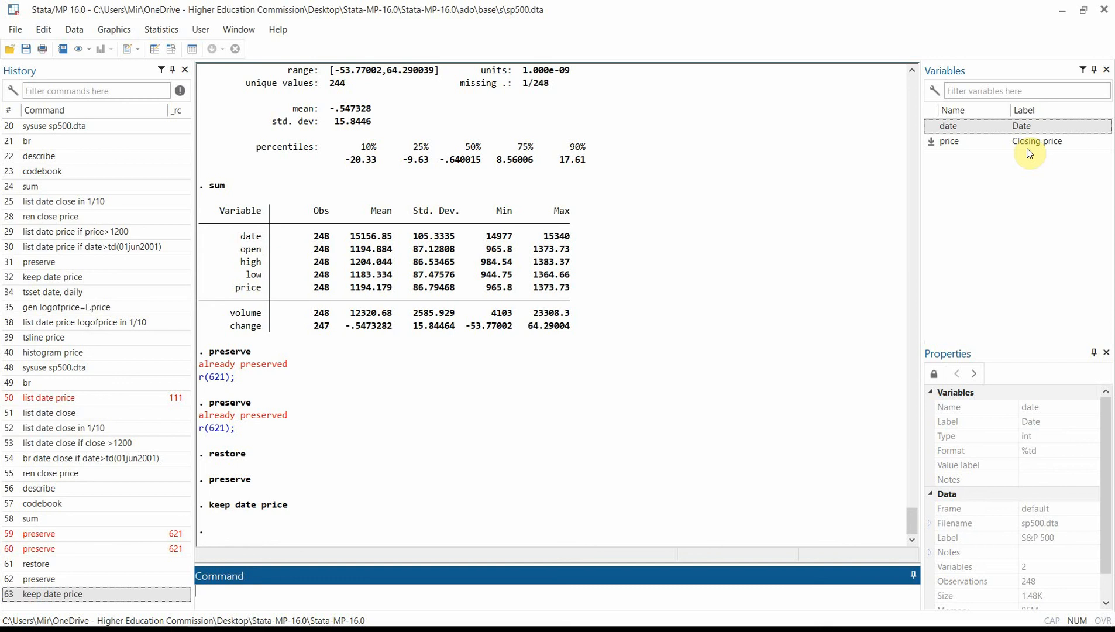
{"action": "type", "text": "tsset date, daily"}
{"action": "key", "text": "Return"}
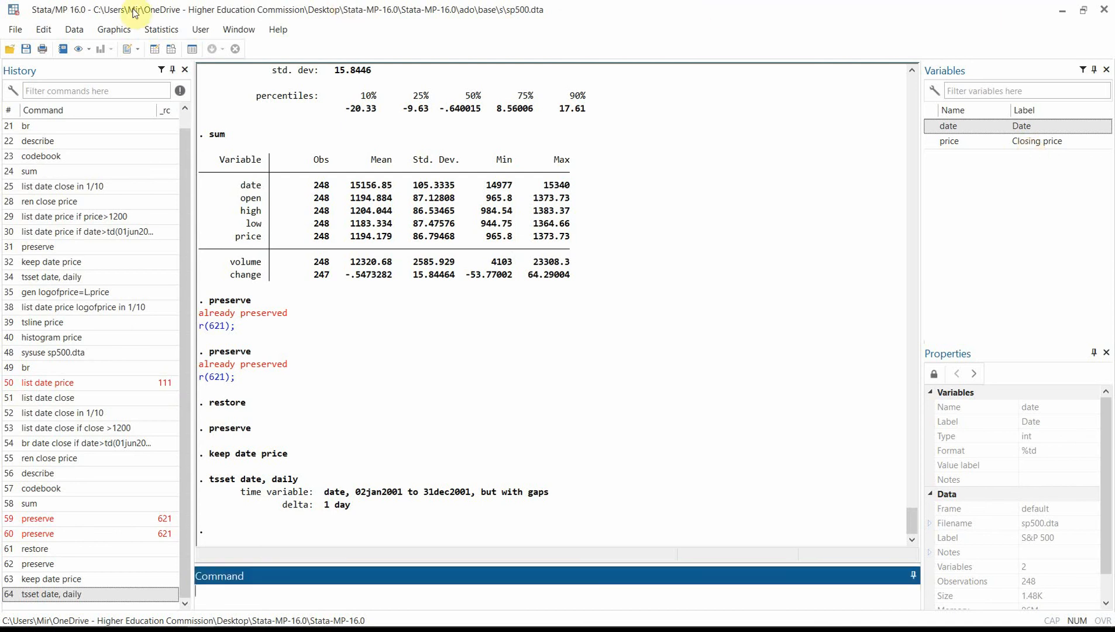
Review the time variable and time unit options in the dialog for declaring time-series data, and close it without changes
{"action": "left_click", "coordinate": [159, 33]}
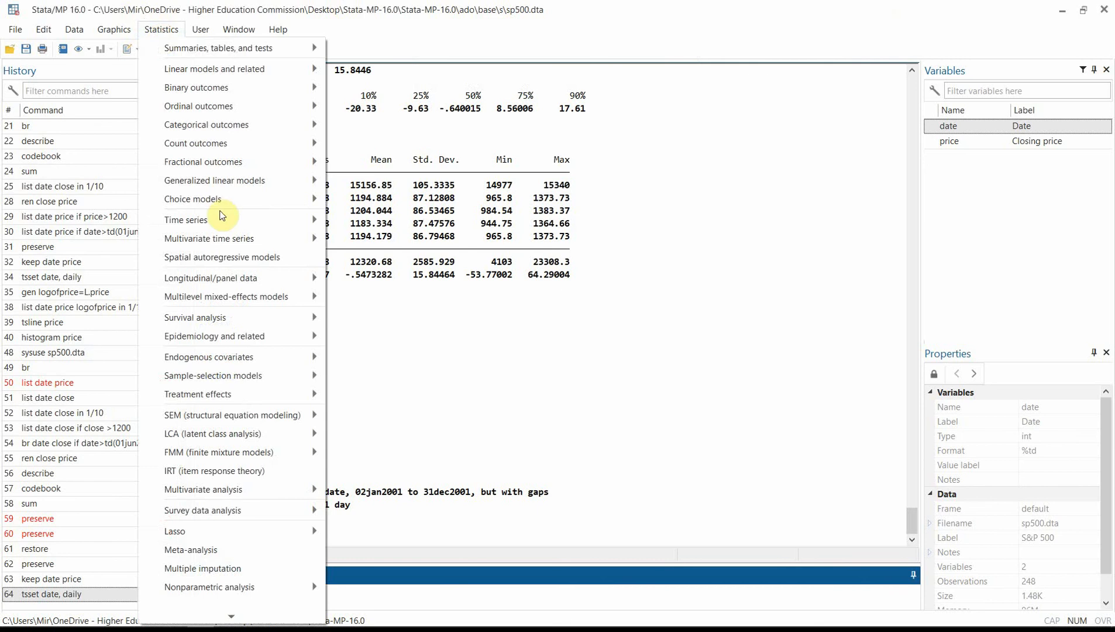
{"action": "mouse_move", "coordinate": [221, 218]}
{"action": "mouse_move", "coordinate": [472, 226]}
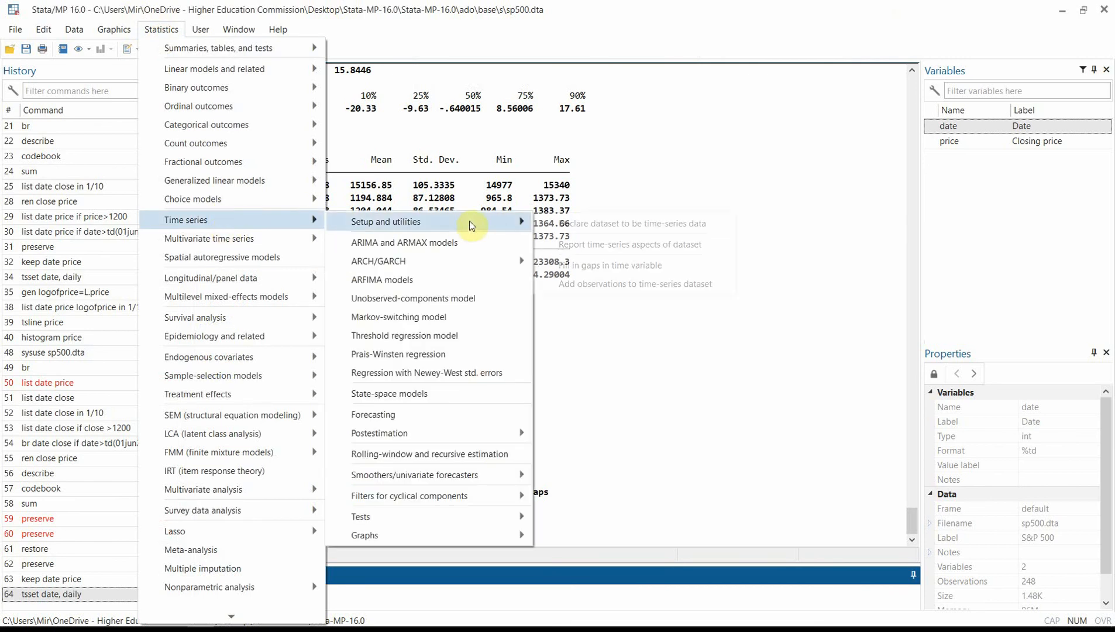
{"action": "left_click", "coordinate": [581, 226]}
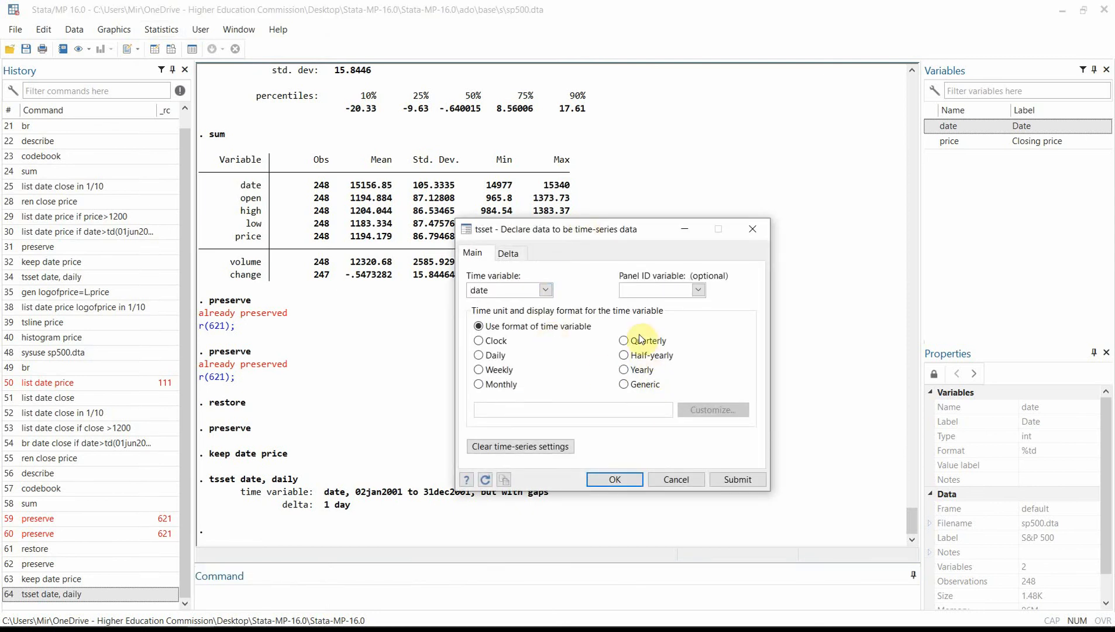
{"action": "left_click", "coordinate": [675, 479]}
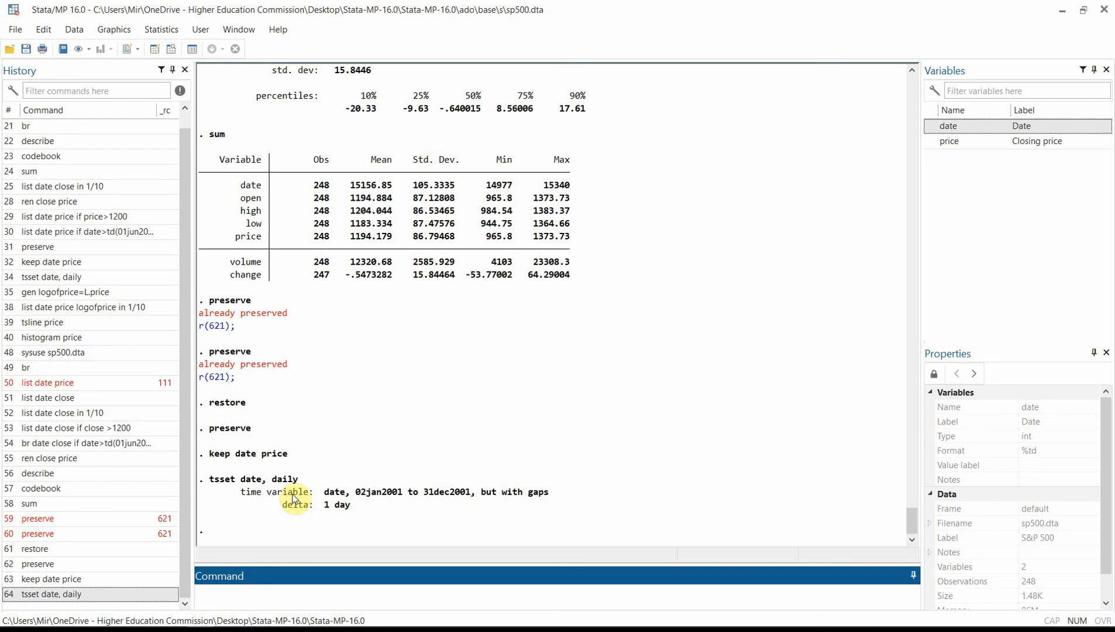
Generate a variable named returns as 100*(price-L.price)/L.price
{"action": "type", "text": "gene"}
{"action": "key", "text": "BackSpace"}
{"action": "type", "text": "era"}
{"action": "type", "text": "t"}
{"action": "key", "text": "BackSpace"}
{"action": "key", "text": "BackSpace"}
{"action": "key", "text": "BackSpace"}
{"action": "key", "text": "BackSpace"}
{"action": "type", "text": "returns= 100*(price"}
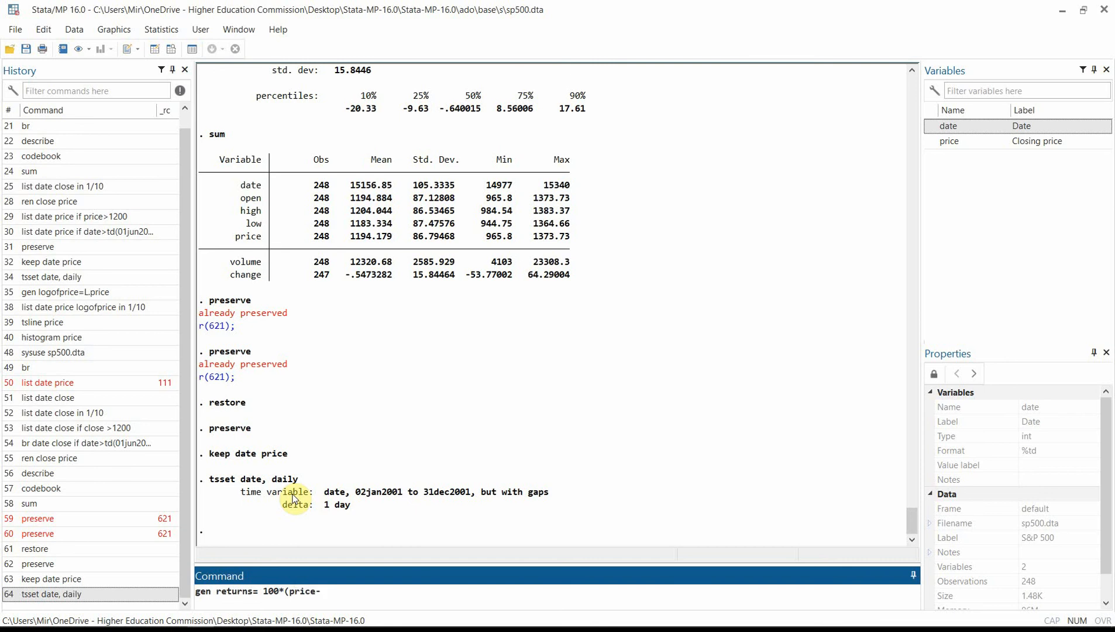
{"action": "type", "text": "-L.price)/L.price"}
{"action": "key", "text": "Return"}
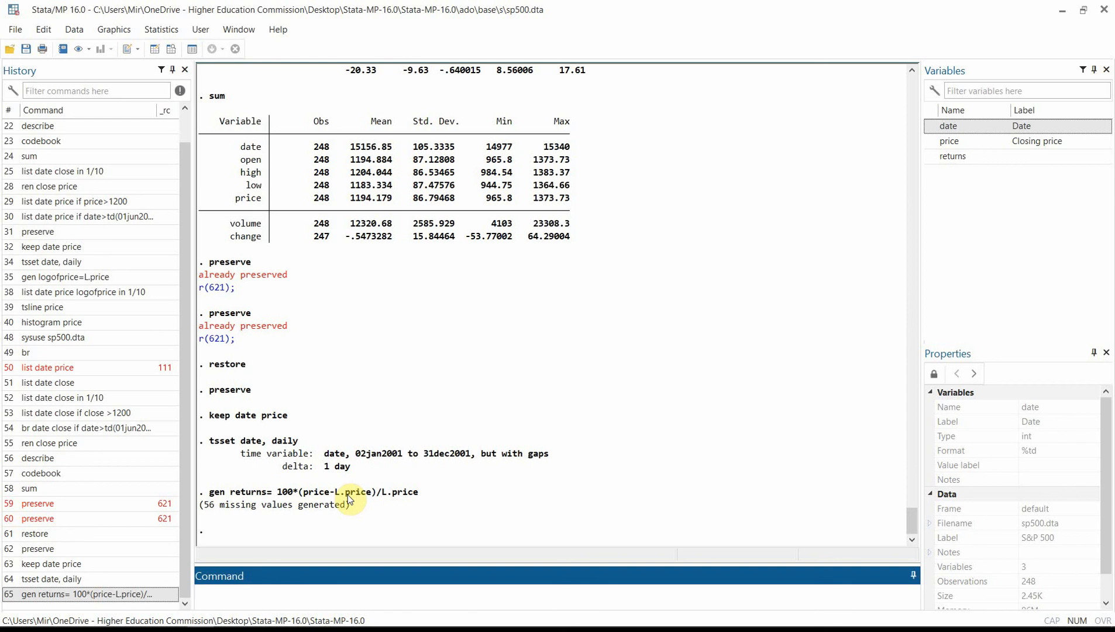
Browse the dataset to inspect the values of the returns variable, and close the data viewer
{"action": "type", "text": "br"}
{"action": "key", "text": "Return"}
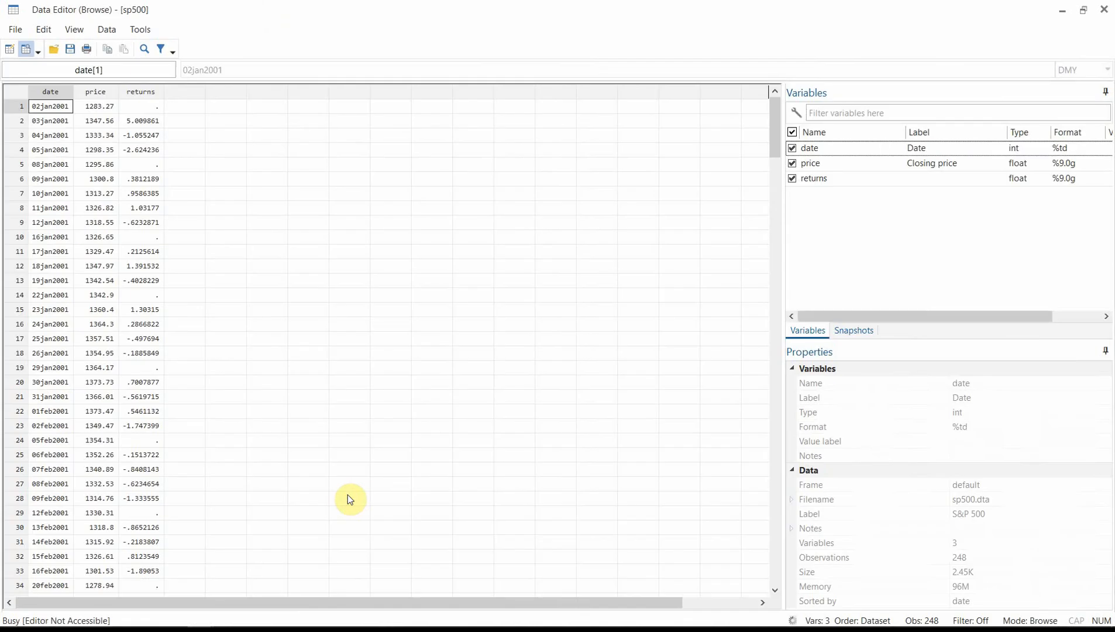
{"action": "key", "text": "Right"}
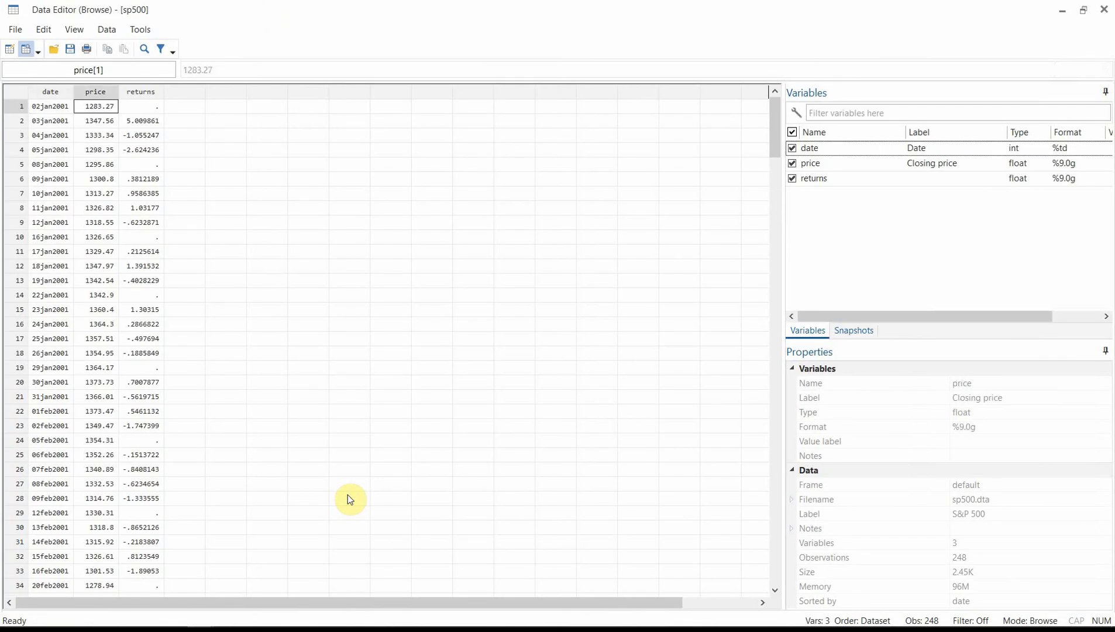
{"action": "key", "text": "Right"}
{"action": "key", "text": "Down"}
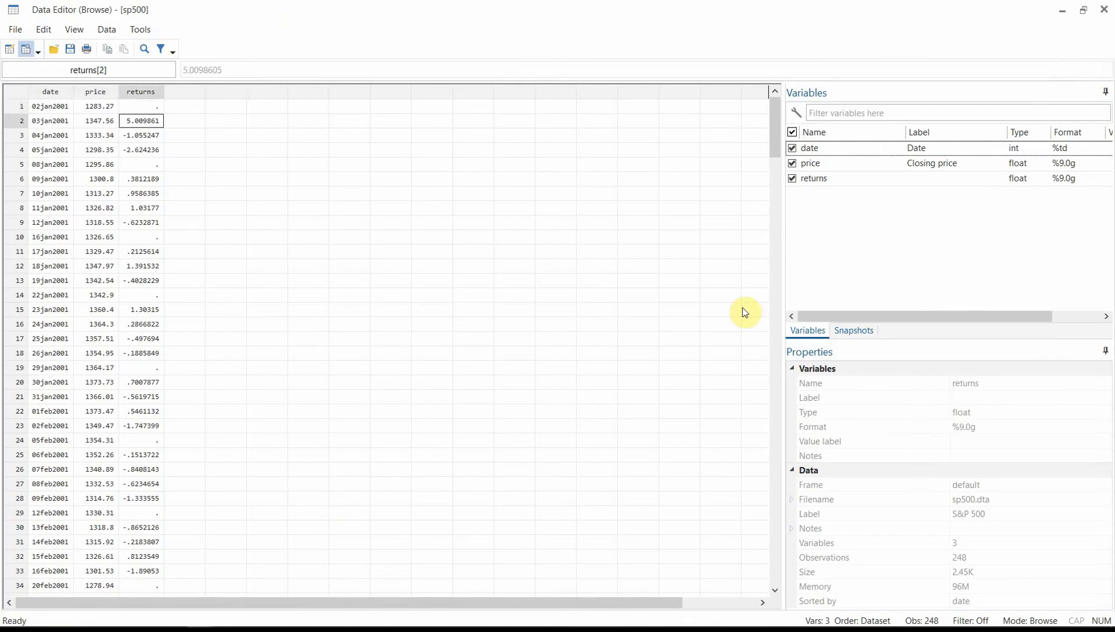
{"action": "left_click", "coordinate": [1104, 9]}
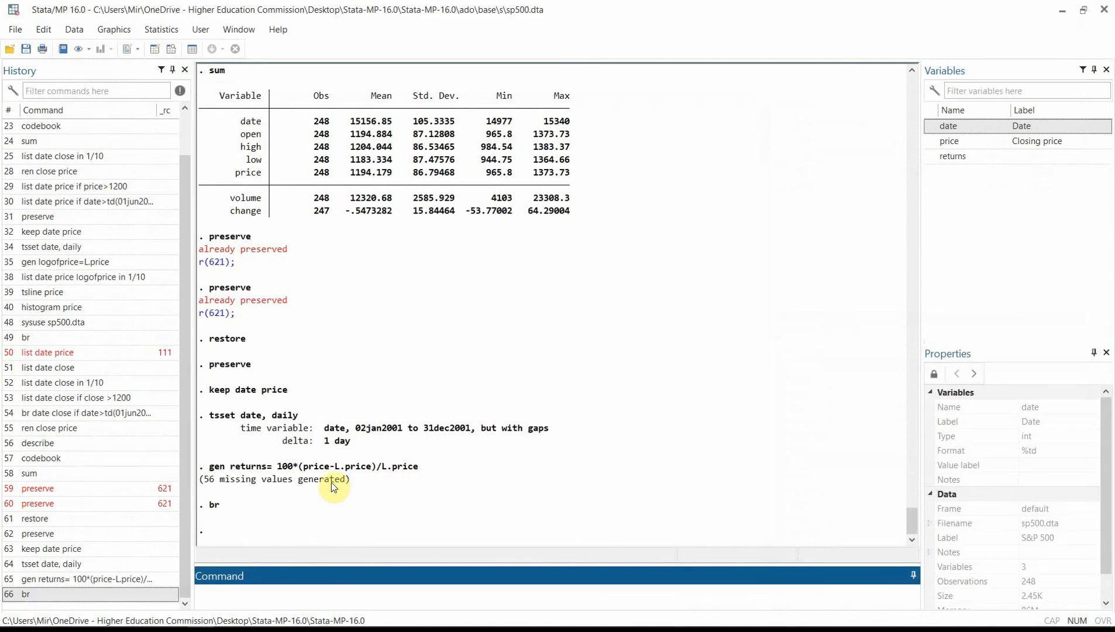
Generate a log return variable named logret as log(price/L.price)
{"action": "type", "text": "gen logret=log(piice/>"}
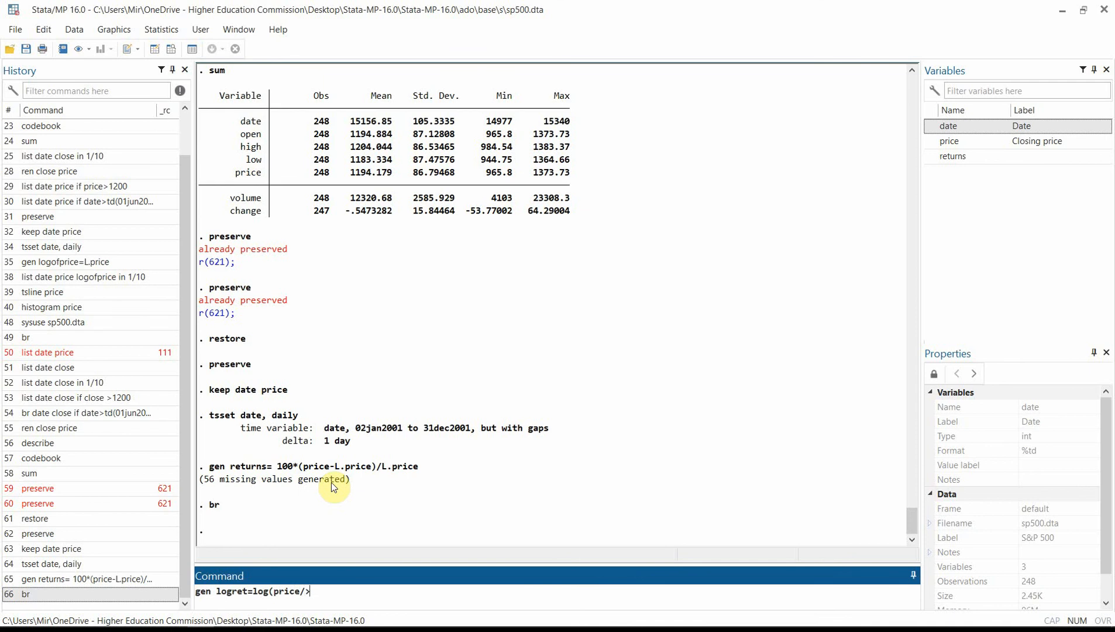
{"action": "key", "text": "BackSpace"}
{"action": "type", "text": "L.pric"}
{"action": "key", "text": "BackSpace"}
{"action": "key", "text": "BackSpace"}
{"action": "type", "text": "ice)"}
{"action": "key", "text": "Return"}
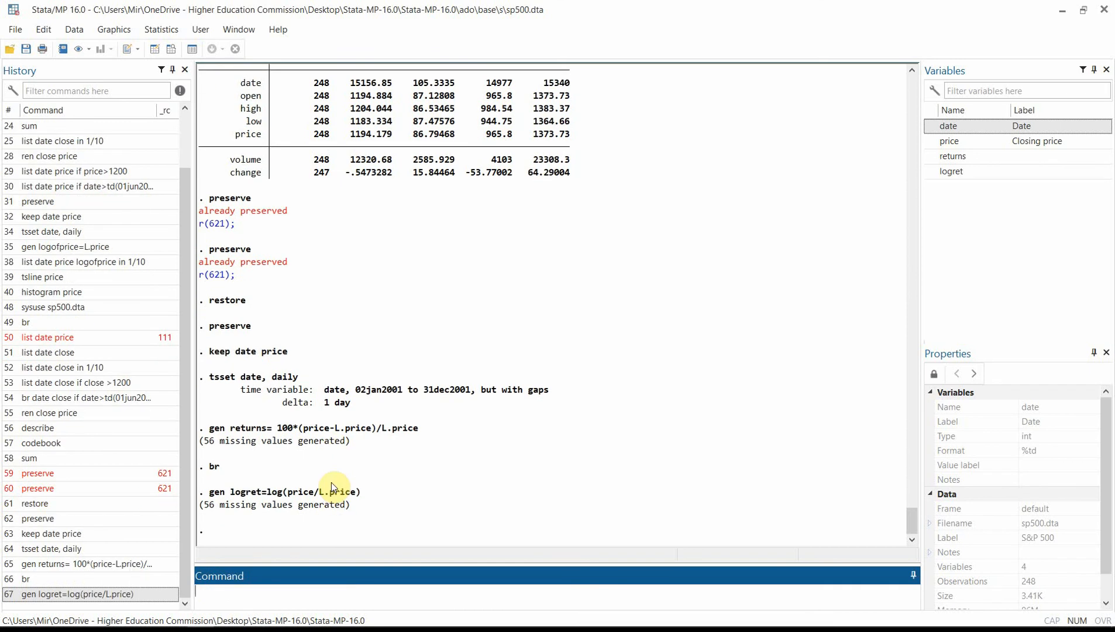
Browse the dataset to compare the returns and logret values across the first observations, and close the data viewer
{"action": "type", "text": "br"}
{"action": "key", "text": "Return"}
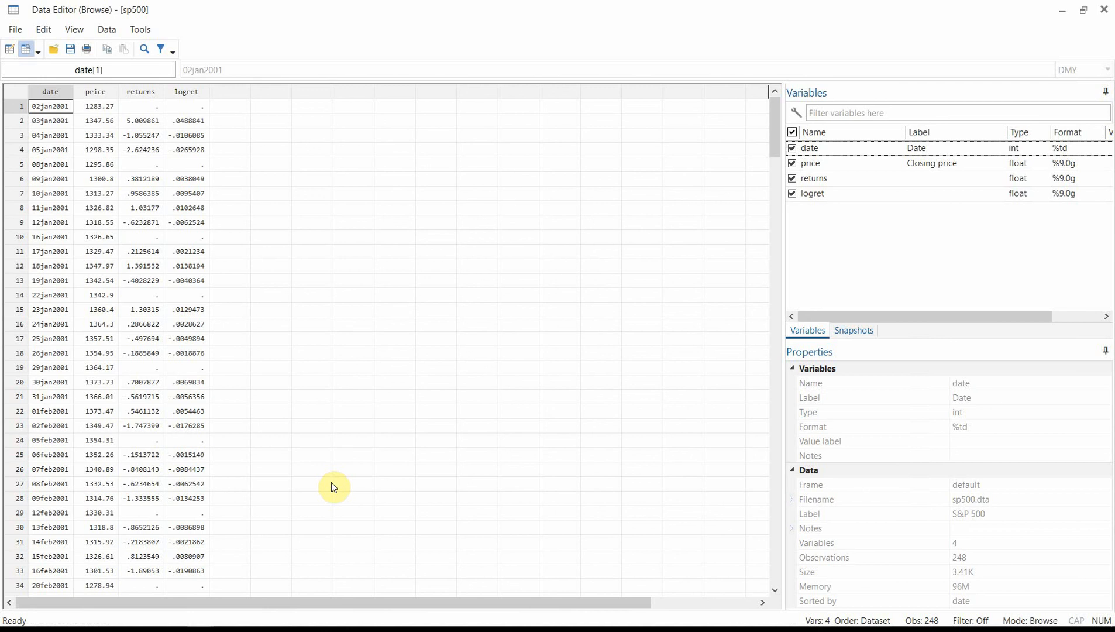
{"action": "key", "text": "Right"}
{"action": "key", "text": "Right"}
{"action": "key", "text": "Right"}
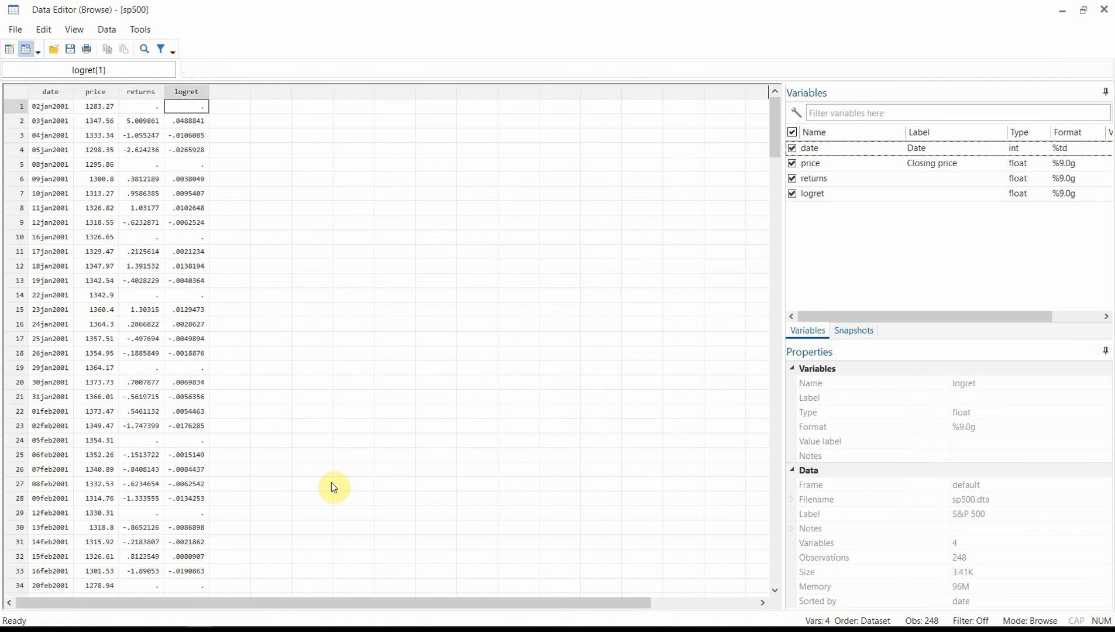
{"action": "key", "text": "Left"}
{"action": "key", "text": "Down"}
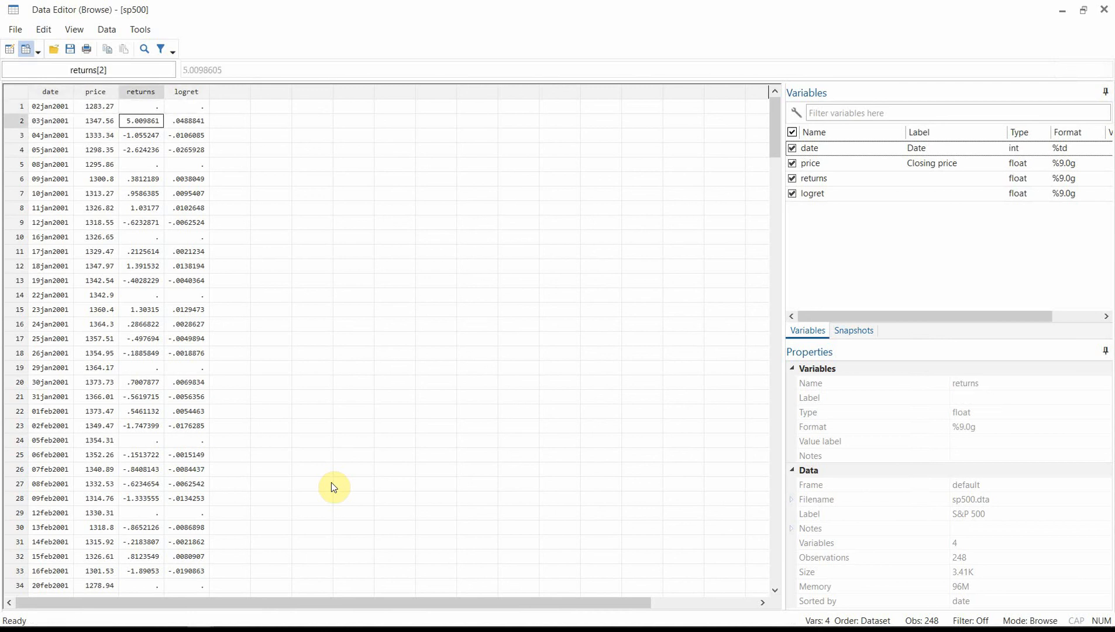
{"action": "key", "text": "Right"}
{"action": "key", "text": "Left"}
{"action": "key", "text": "Right"}
{"action": "key", "text": "Down"}
{"action": "key", "text": "Down"}
{"action": "key", "text": "Down"}
{"action": "key", "text": "Down"}
{"action": "key", "text": "Up"}
{"action": "key", "text": "Up"}
{"action": "key", "text": "Up"}
{"action": "key", "text": "Up"}
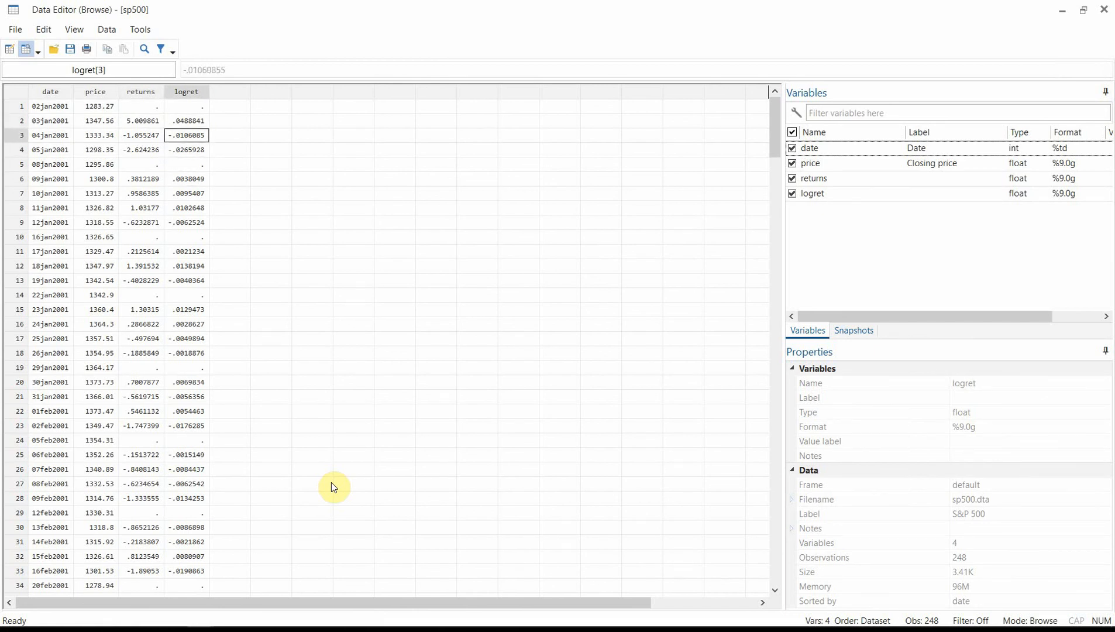
{"action": "key", "text": "Left"}
{"action": "key", "text": "Right"}
{"action": "key", "text": "Left"}
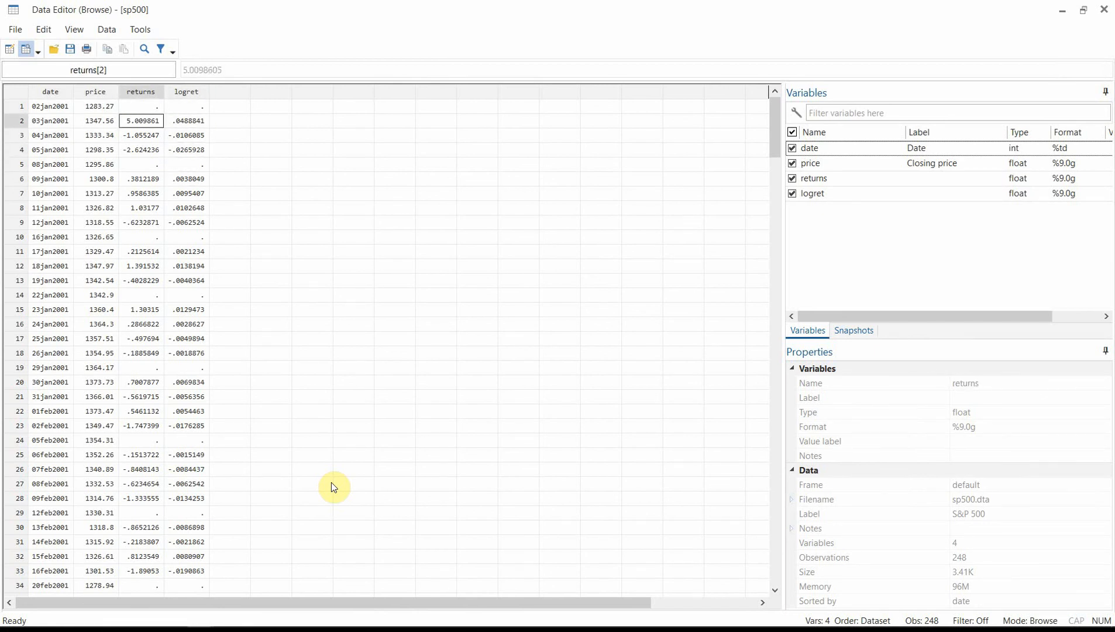
{"action": "key", "text": "Right"}
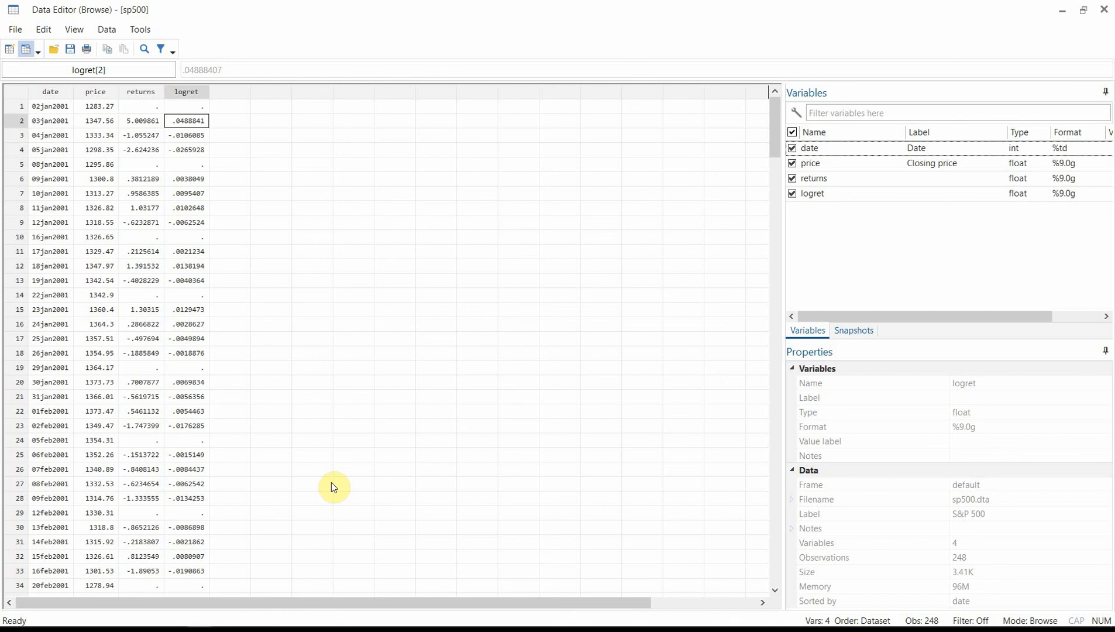
{"action": "left_click", "coordinate": [1104, 10]}
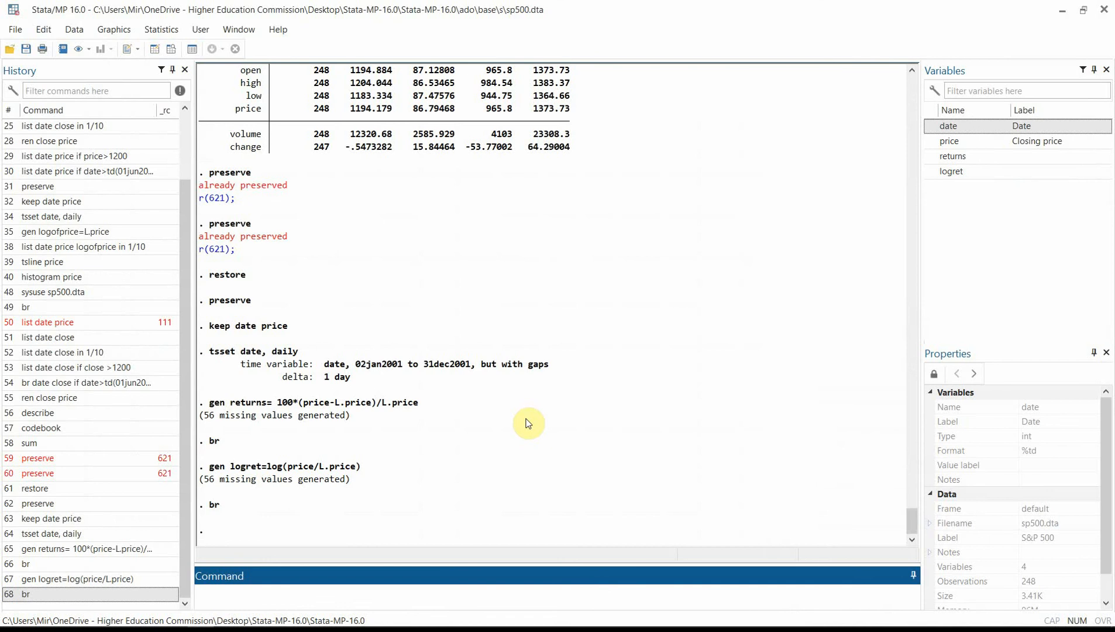
Reuse the earlier returns command without the factor of 100 to generate returns_1 as (price-L.price)/L.price
{"action": "left_click", "coordinate": [83, 549]}
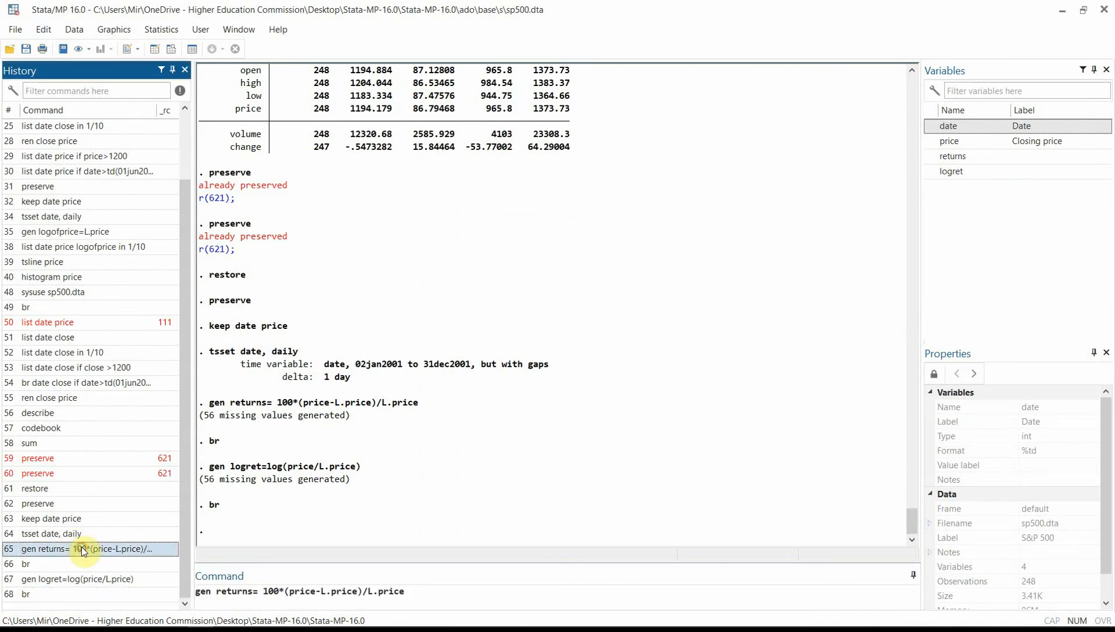
{"action": "left_click", "coordinate": [285, 592]}
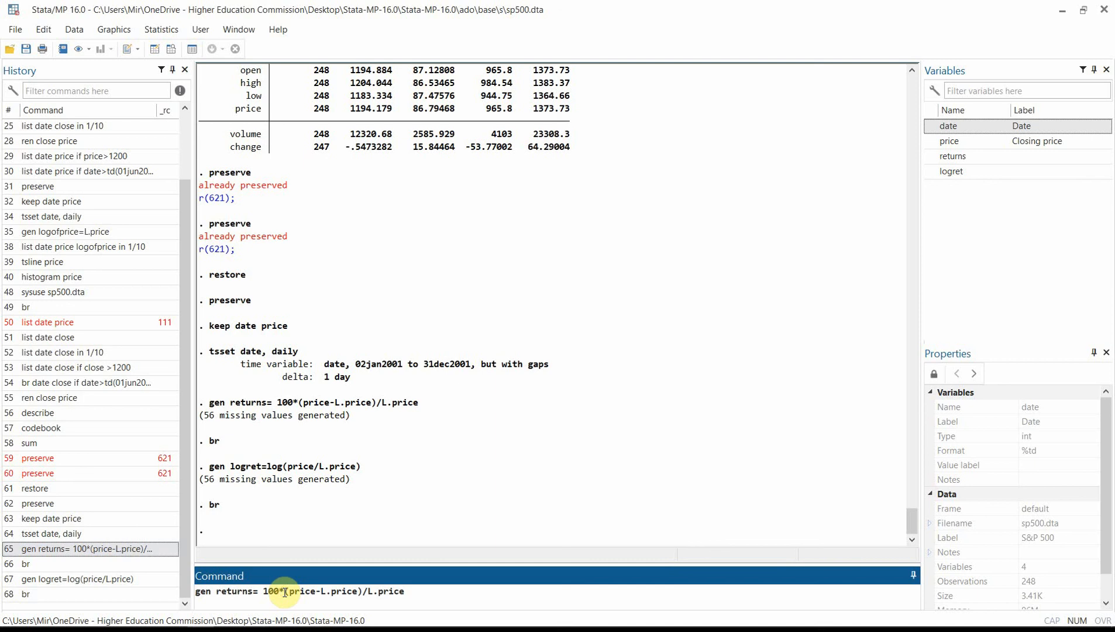
{"action": "key", "text": "BackSpace"}
{"action": "key", "text": "BackSpace"}
{"action": "key", "text": "BackSpace"}
{"action": "key", "text": "BackSpace"}
{"action": "key", "text": "Left"}
{"action": "key", "text": "Left"}
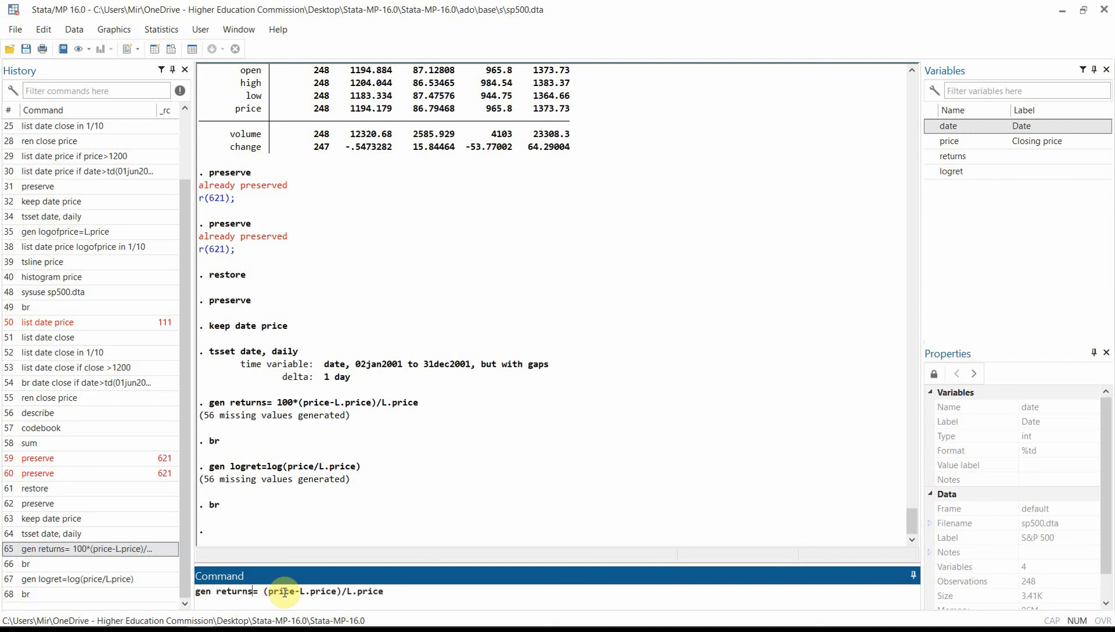
{"action": "type", "text": "_"}
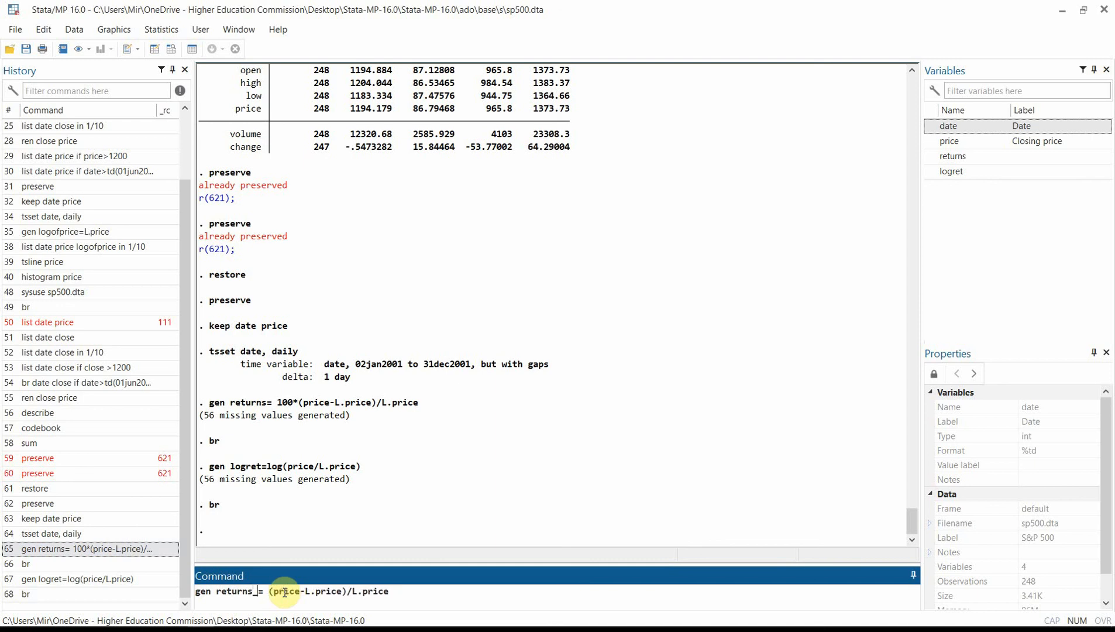
{"action": "type", "text": "1"}
{"action": "key", "text": "Return"}
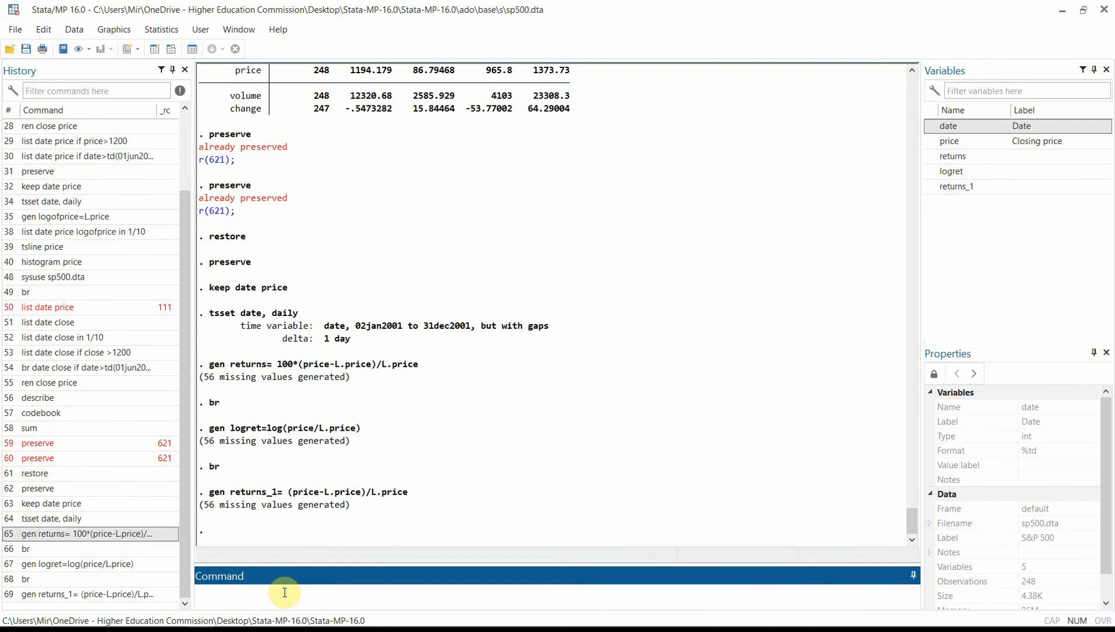
Browse the dataset to compare logret with returns_1 across the first observations, and close the data viewer
{"action": "type", "text": "br"}
{"action": "key", "text": "Return"}
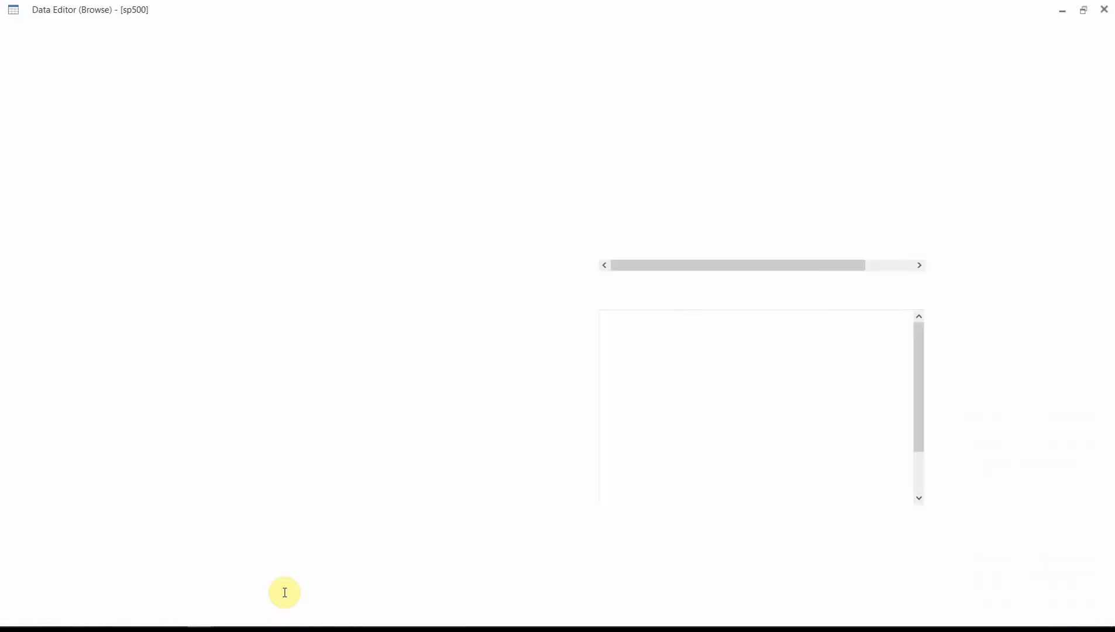
{"action": "key", "text": "Right"}
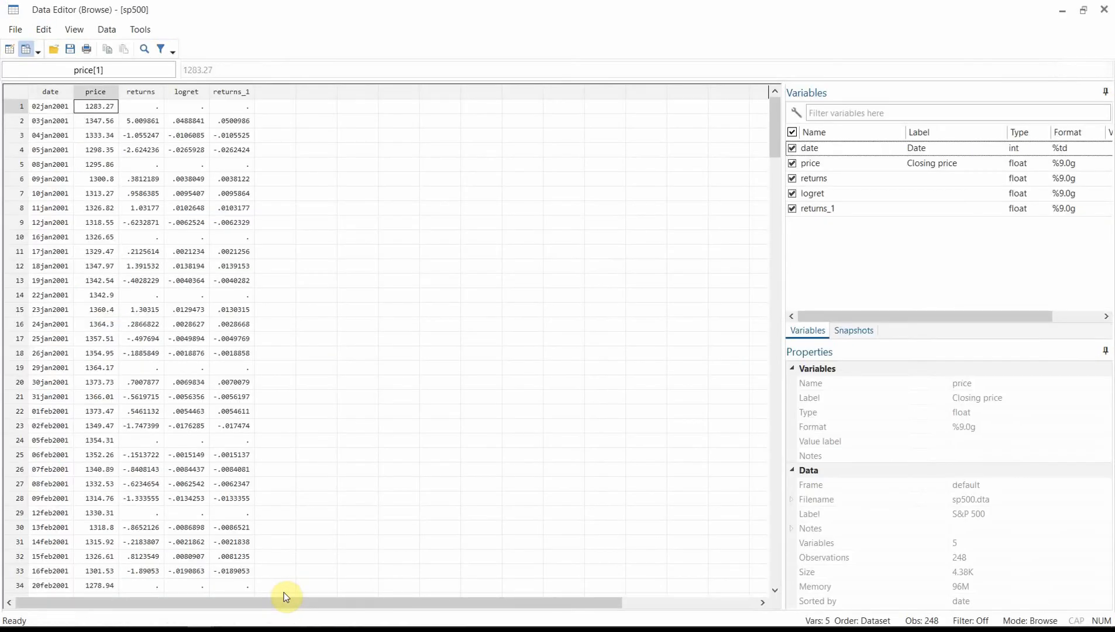
{"action": "key", "text": "Right"}
{"action": "key", "text": "Right"}
{"action": "key", "text": "Down"}
{"action": "key", "text": "Right"}
{"action": "key", "text": "Left"}
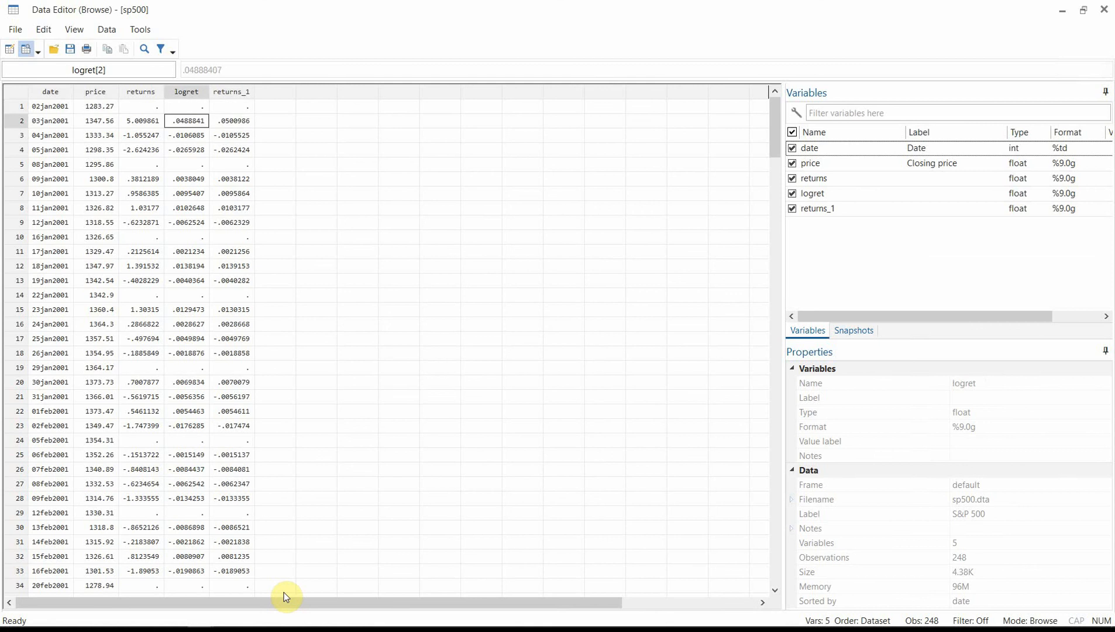
{"action": "key", "text": "Right"}
{"action": "key", "text": "Left"}
{"action": "key", "text": "Down"}
{"action": "key", "text": "Right"}
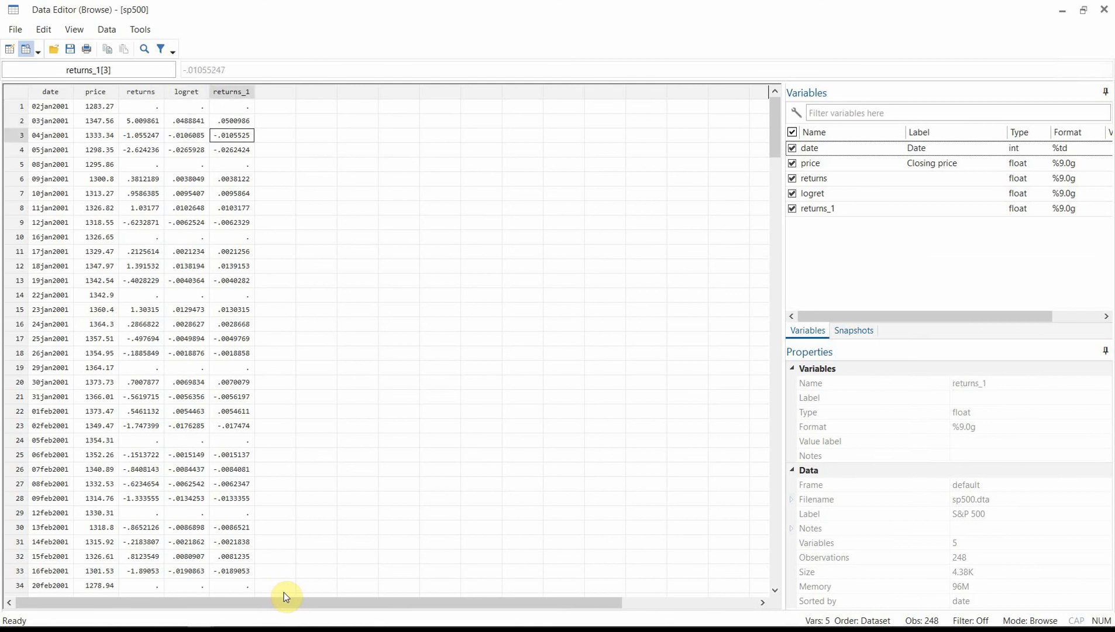
{"action": "key", "text": "Down"}
{"action": "key", "text": "Left"}
{"action": "key", "text": "Right"}
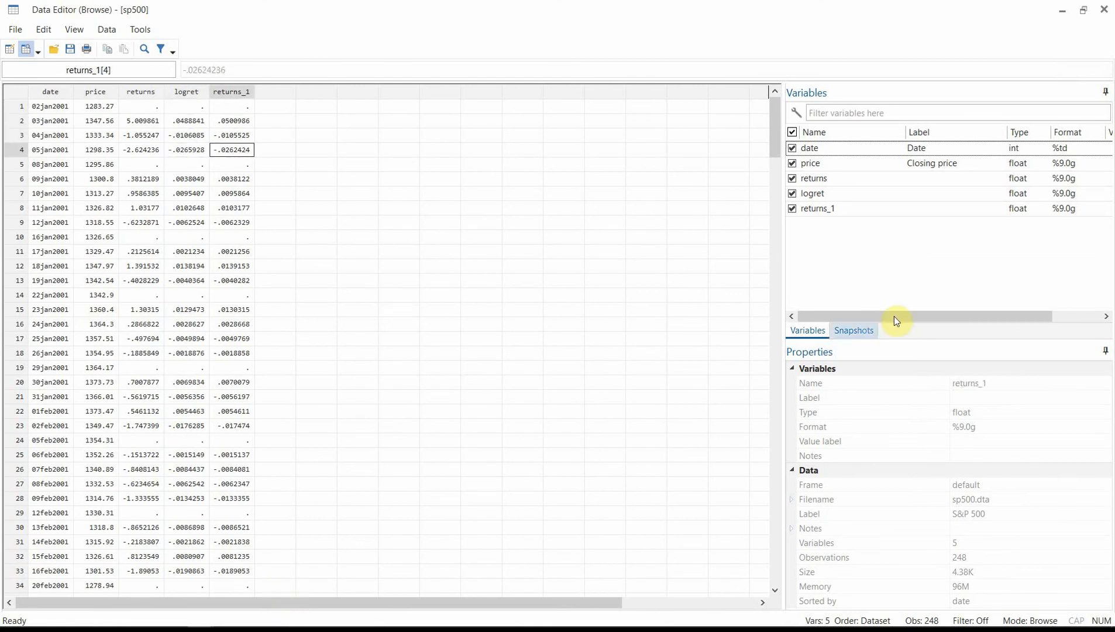
{"action": "left_click", "coordinate": [1103, 9]}
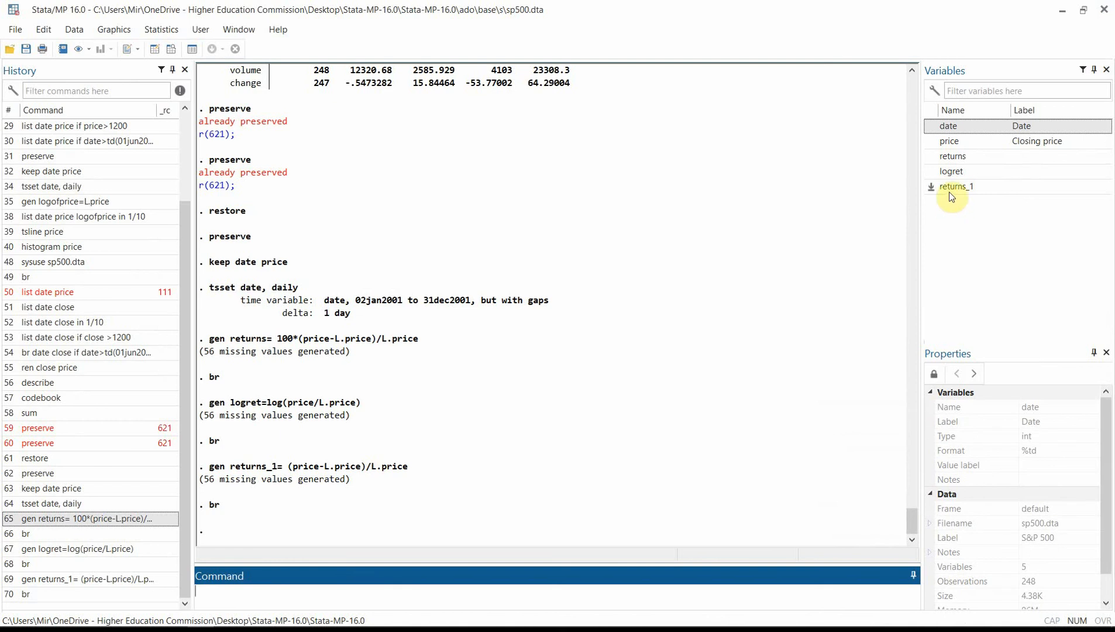
Drop the returns_1 variable from the dataset
{"action": "left_click", "coordinate": [308, 590]}
{"action": "type", "text": "drop"}
{"action": "double_click", "coordinate": [939, 187]}
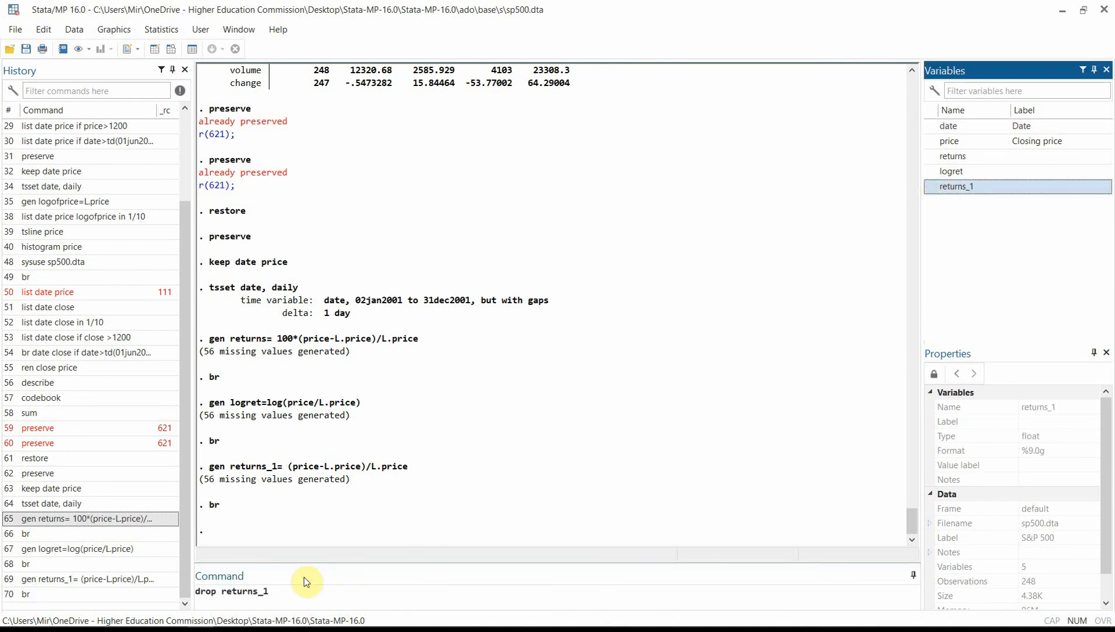
{"action": "left_click", "coordinate": [280, 587]}
{"action": "key", "text": "Return"}
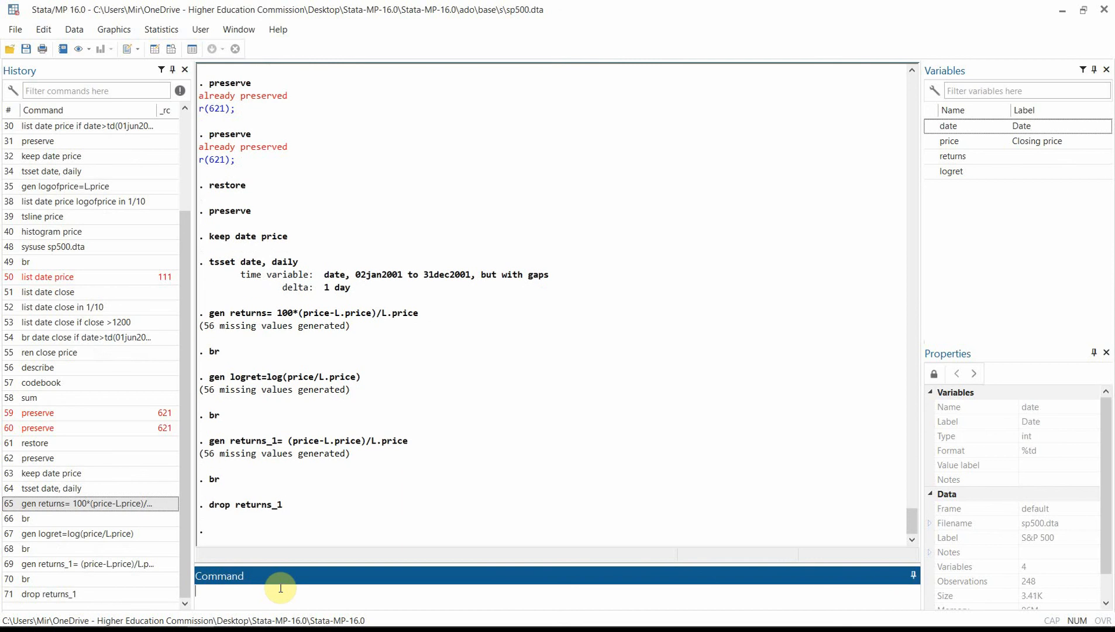
Browse the dataset to review the remaining price, returns and logret columns, and close the data viewer
{"action": "type", "text": "br"}
{"action": "key", "text": "Return"}
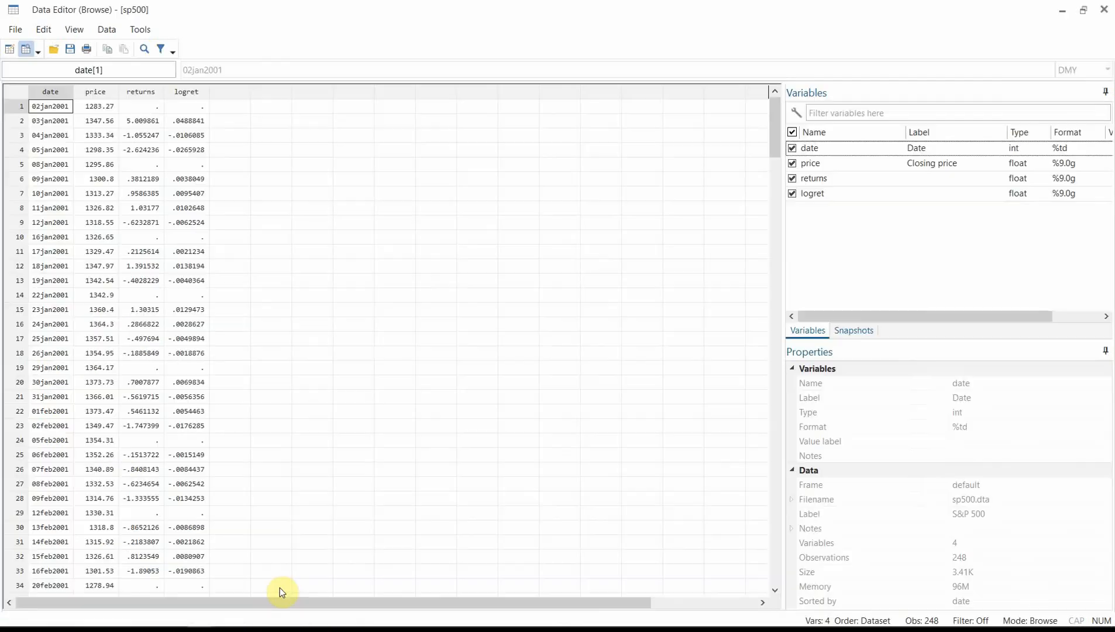
{"action": "key", "text": "Right"}
{"action": "key", "text": "Right"}
{"action": "key", "text": "Right"}
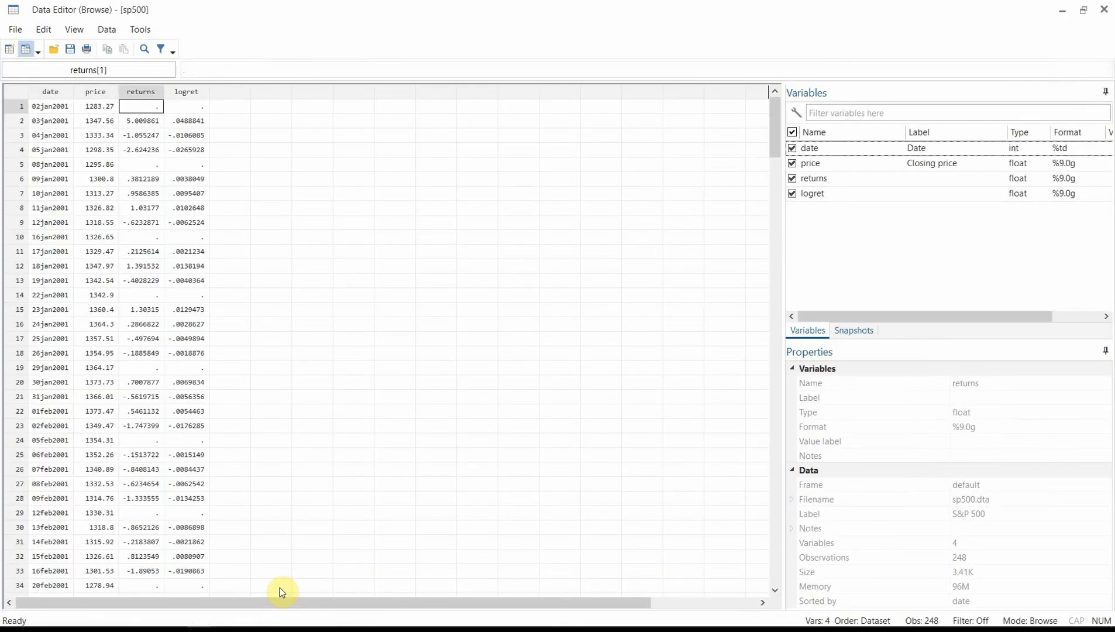
{"action": "left_click", "coordinate": [1104, 10]}
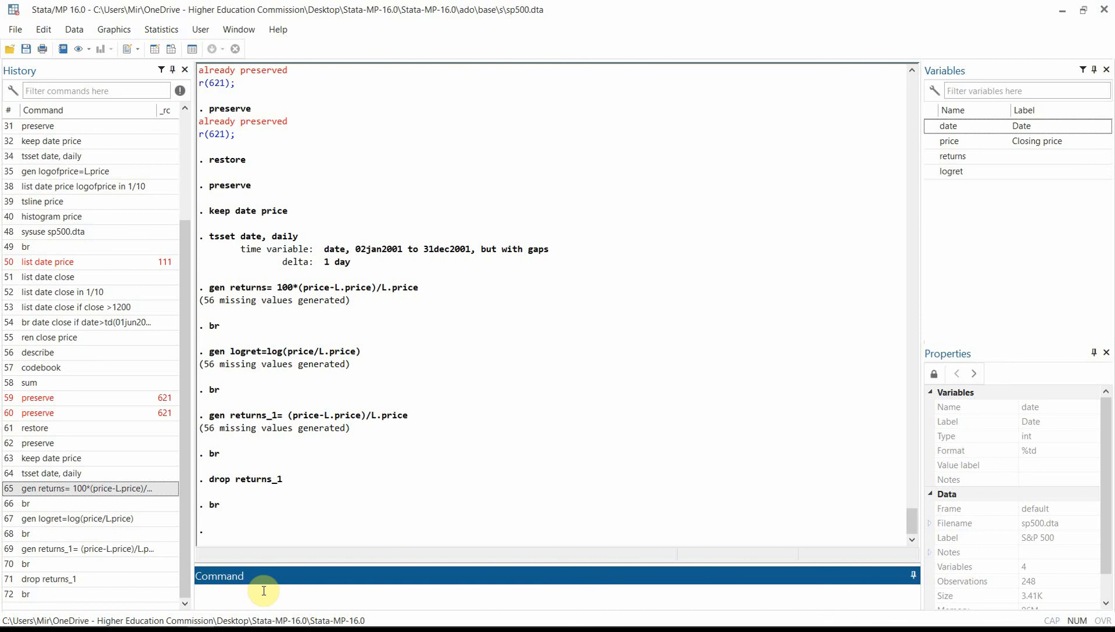
Plot price as a time-series line graph with the tsline command, and close the graph
{"action": "type", "text": "tsline price"}
{"action": "left_click", "coordinate": [161, 33]}
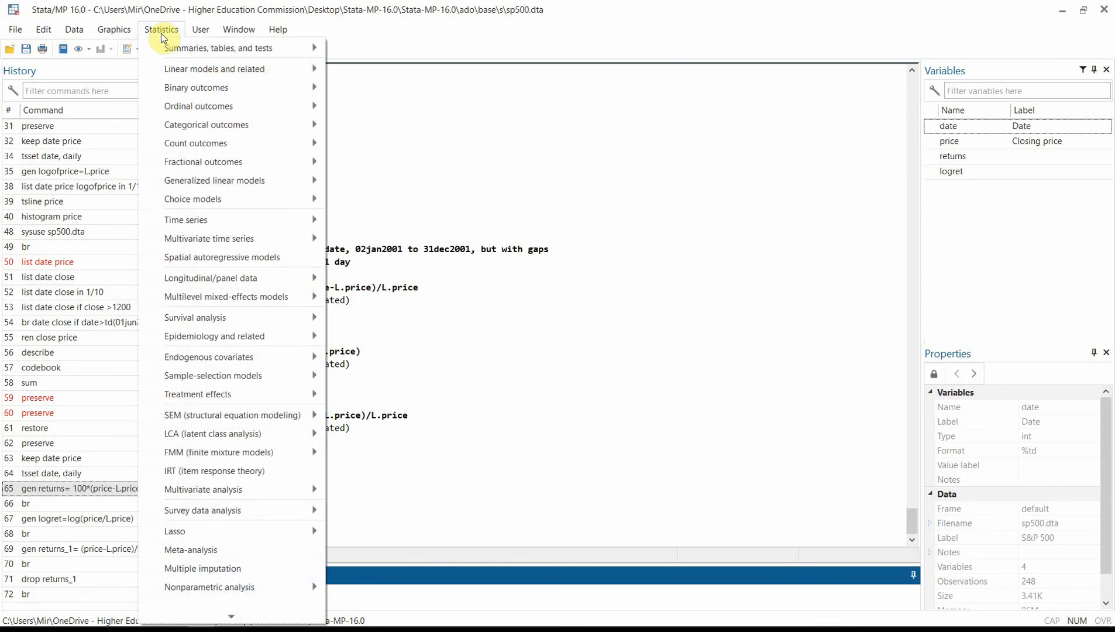
{"action": "mouse_move", "coordinate": [115, 37]}
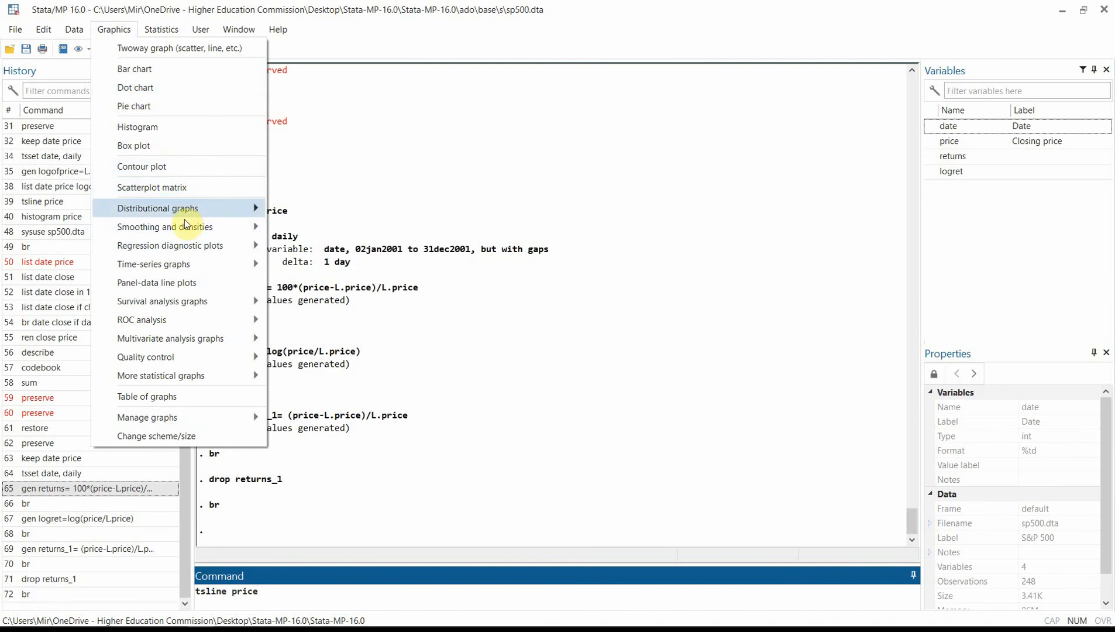
{"action": "mouse_move", "coordinate": [197, 268]}
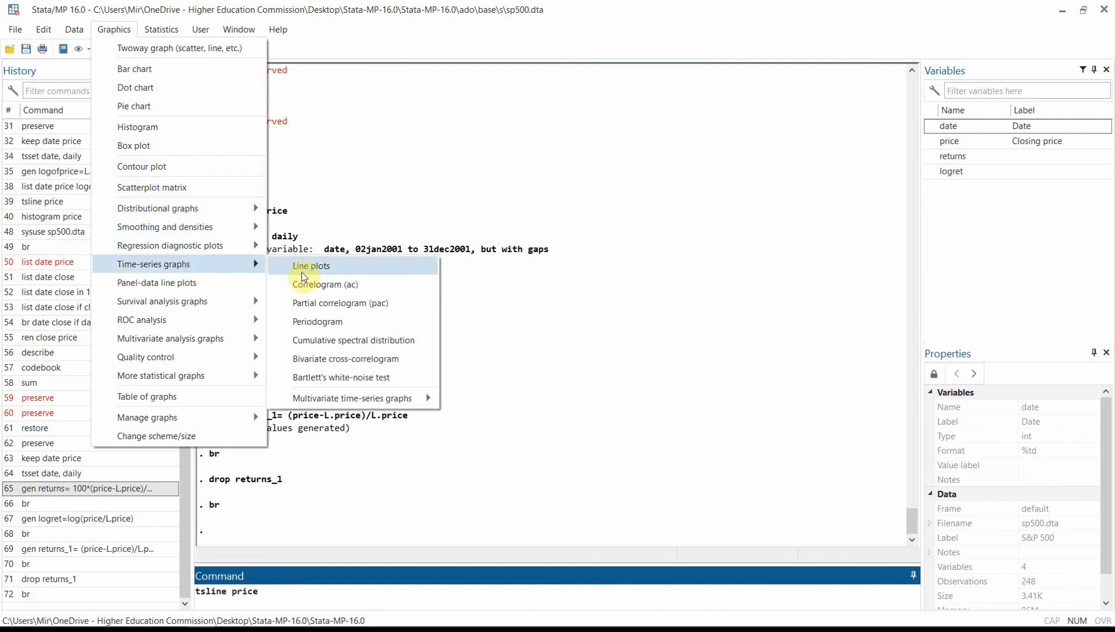
{"action": "left_click", "coordinate": [303, 594]}
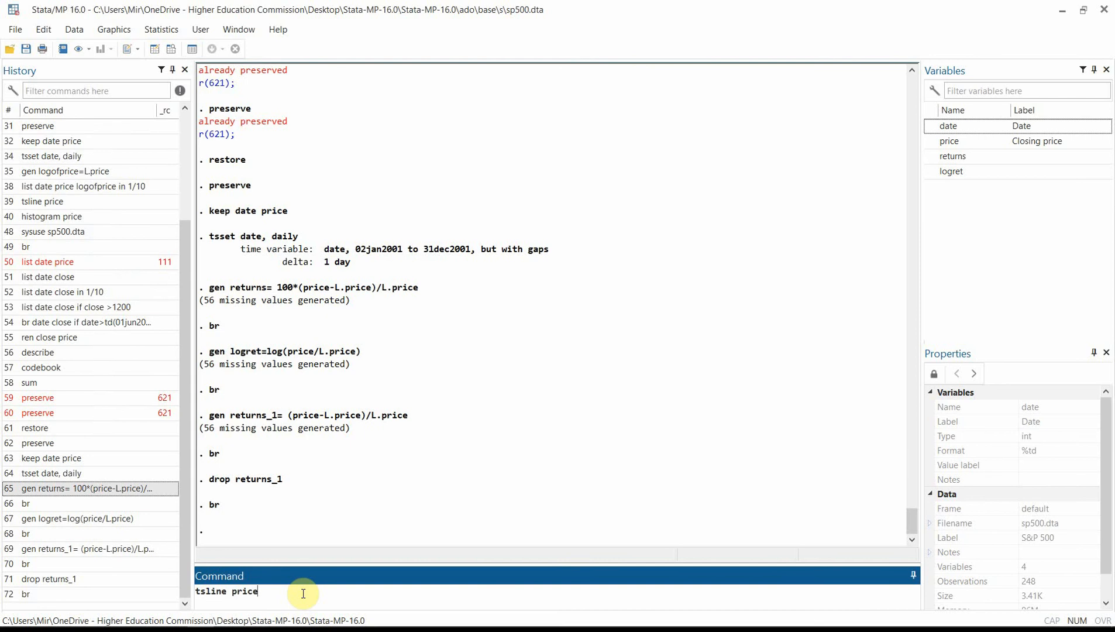
{"action": "key", "text": "Return"}
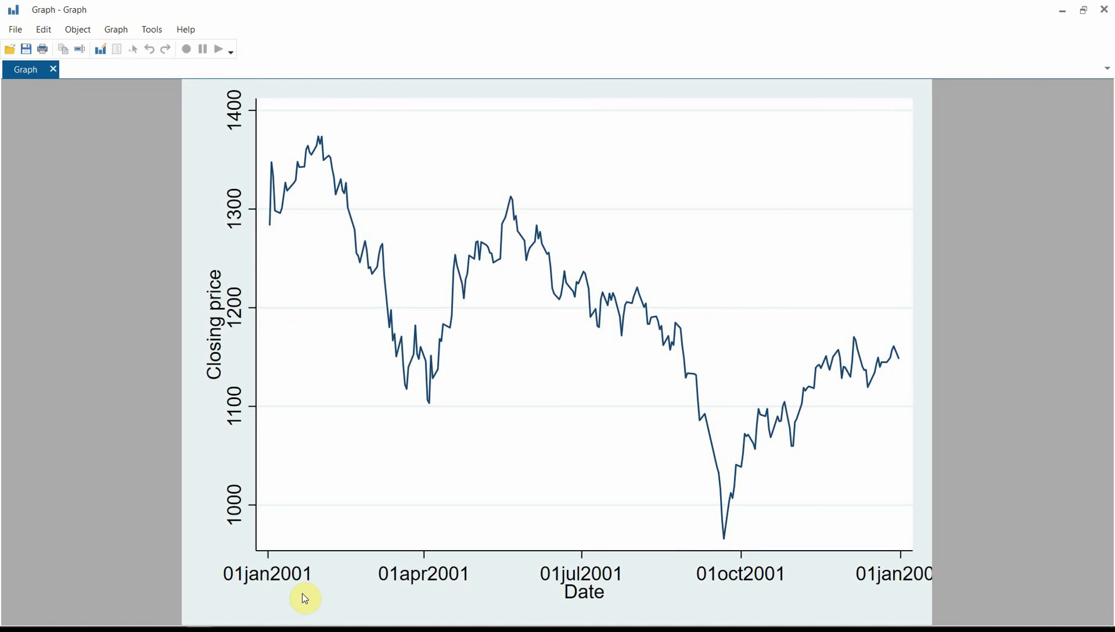
{"action": "left_click", "coordinate": [1103, 18]}
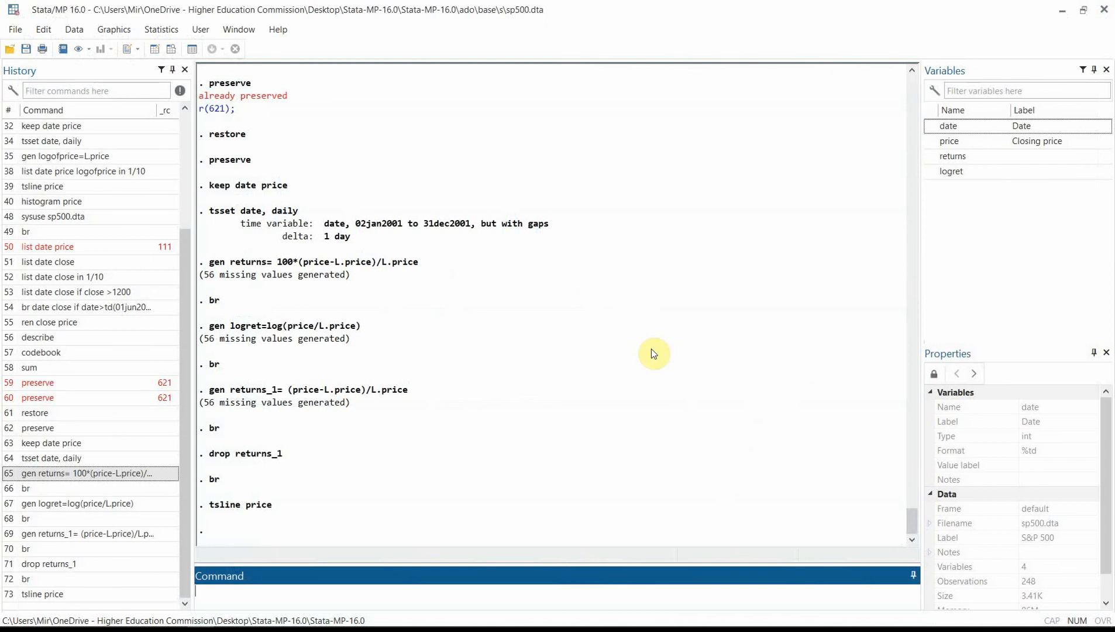
Plot the logret variable as a time-series line graph with tsline, and close the graph
{"action": "type", "text": "tslline logret"}
{"action": "key", "text": "Return"}
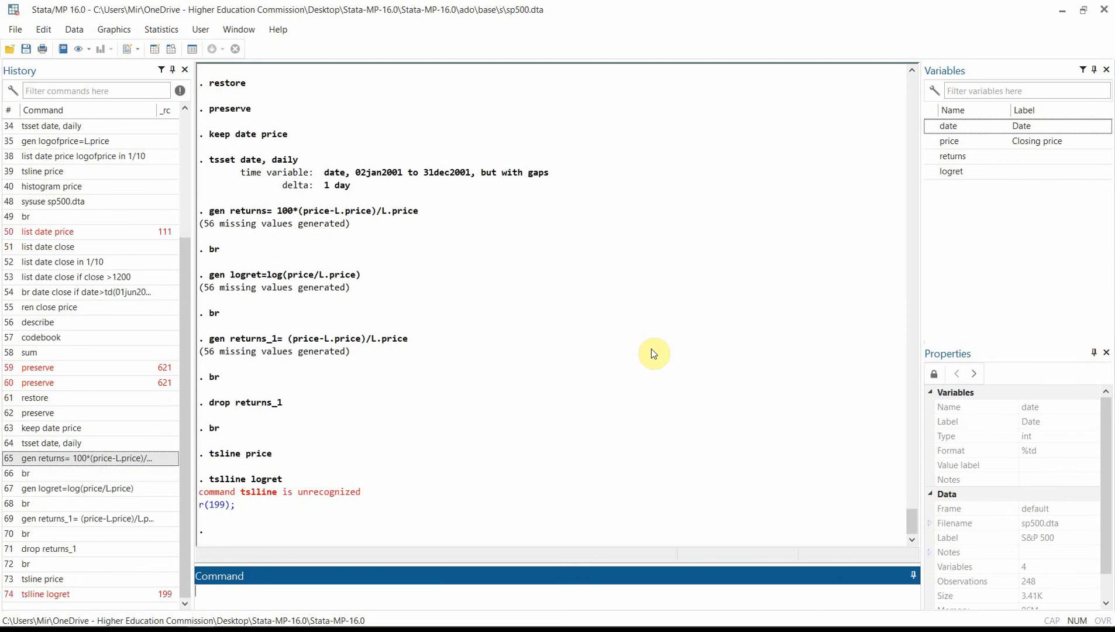
{"action": "type", "text": "tsline logret"}
{"action": "key", "text": "Return"}
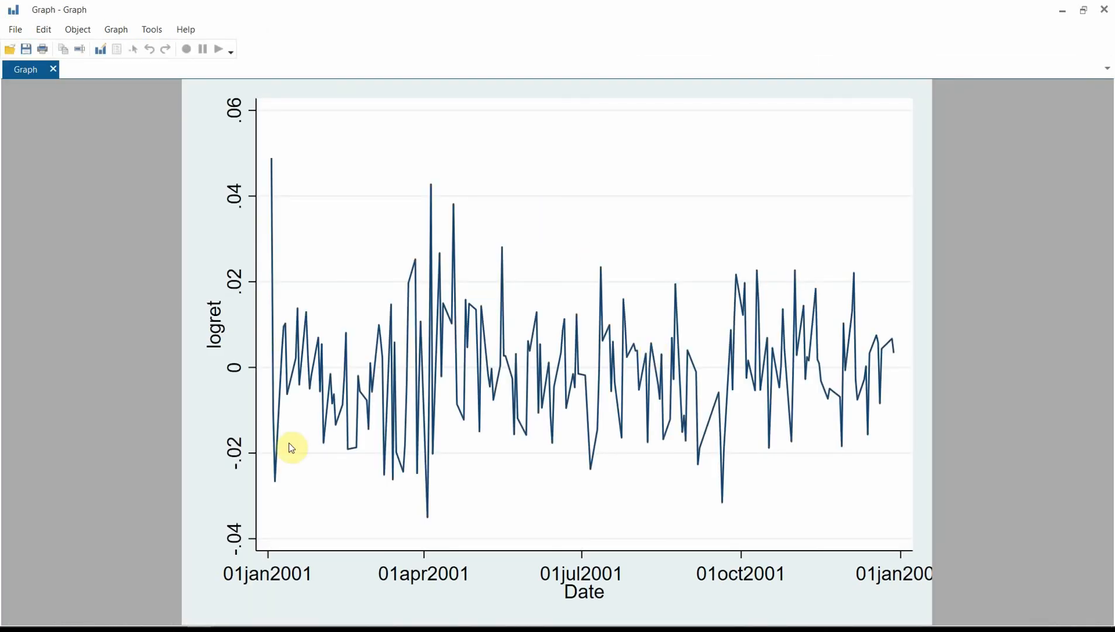
{"action": "left_click", "coordinate": [1103, 9]}
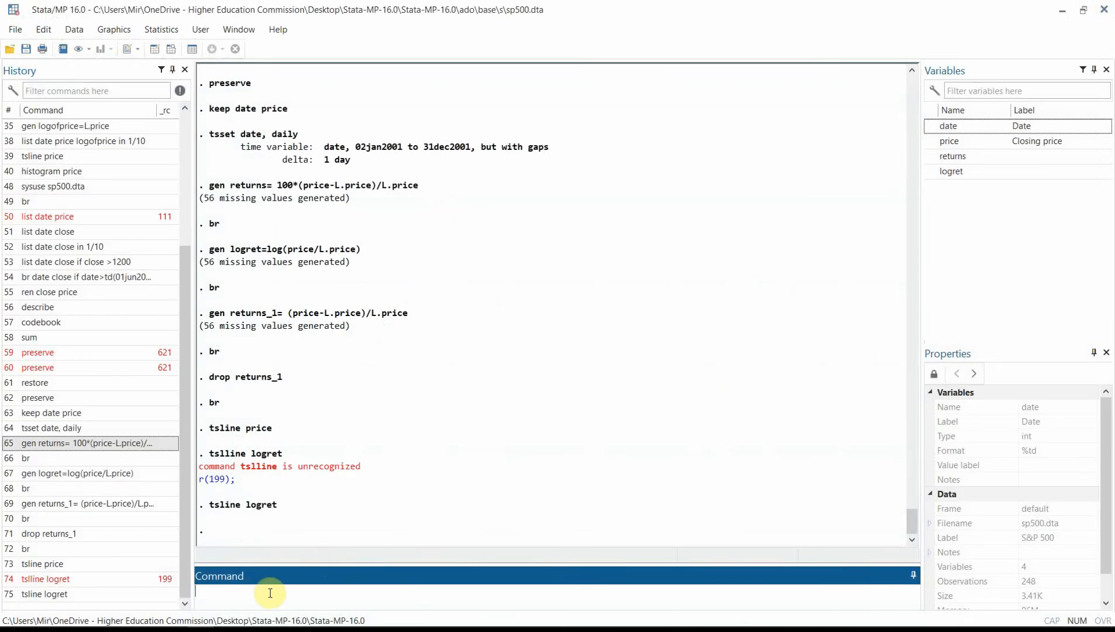
Draw a histogram of price with the histogram command, and close the graph
{"action": "type", "text": "histro"}
{"action": "key", "text": "BackSpace"}
{"action": "key", "text": "BackSpace"}
{"action": "type", "text": "ogr"}
{"action": "key", "text": "BackSpace"}
{"action": "key", "text": "BackSpace"}
{"action": "type", "text": "gram price"}
{"action": "key", "text": "Return"}
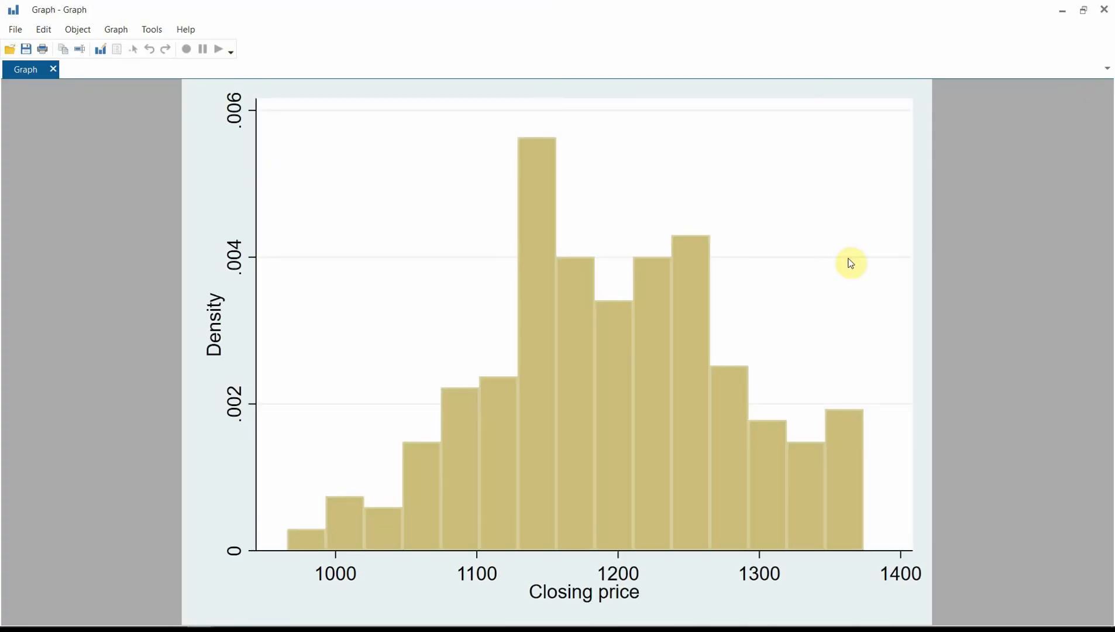
{"action": "left_click", "coordinate": [1105, 8]}
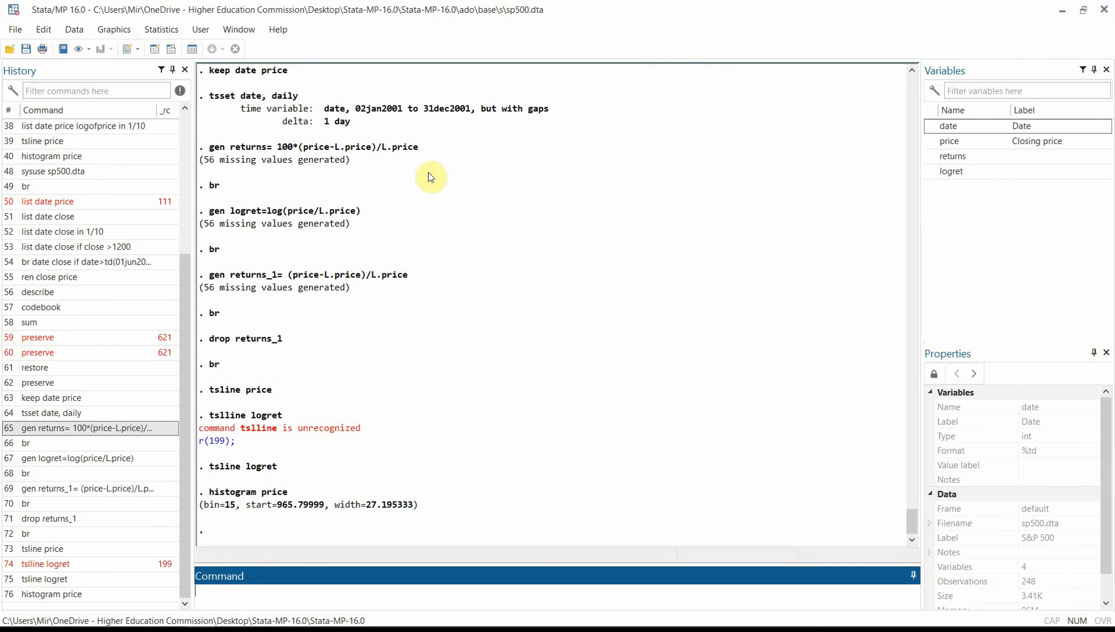
Start an Excel spreadsheet import and choose UKHP.xls from the data folder inside the user's profile folder on Local Disk (C:)
{"action": "left_click", "coordinate": [15, 29]}
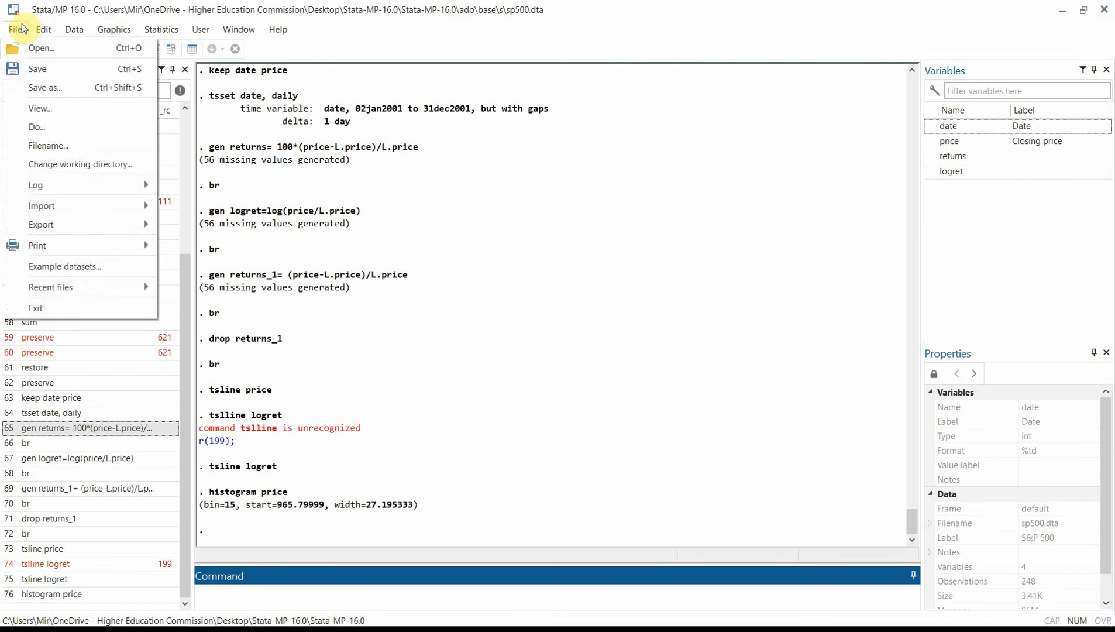
{"action": "mouse_move", "coordinate": [57, 207]}
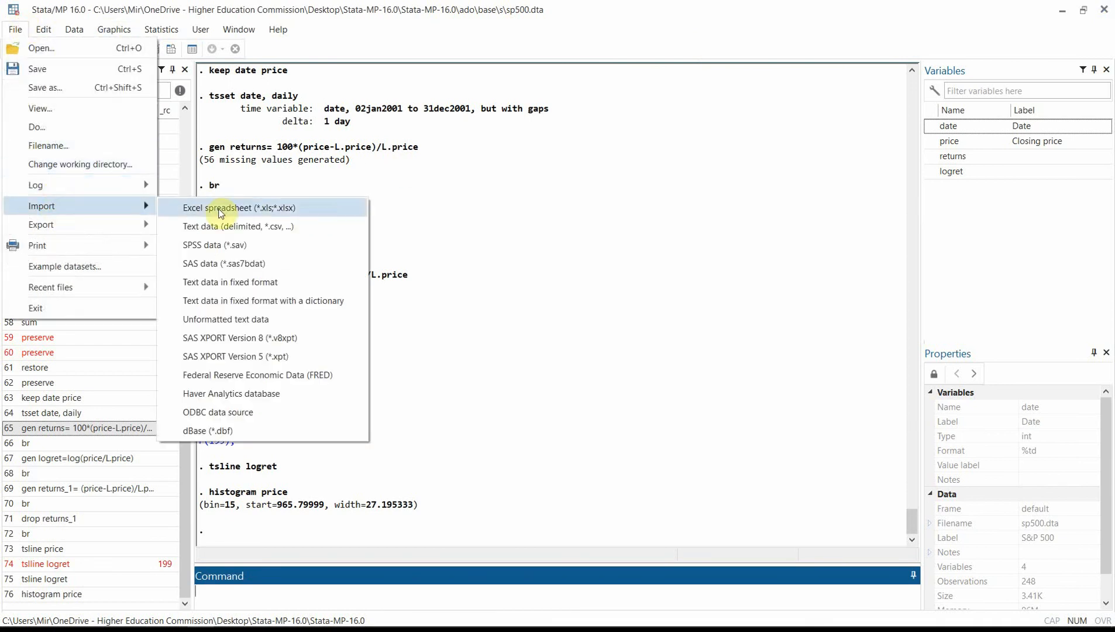
{"action": "left_click", "coordinate": [248, 213]}
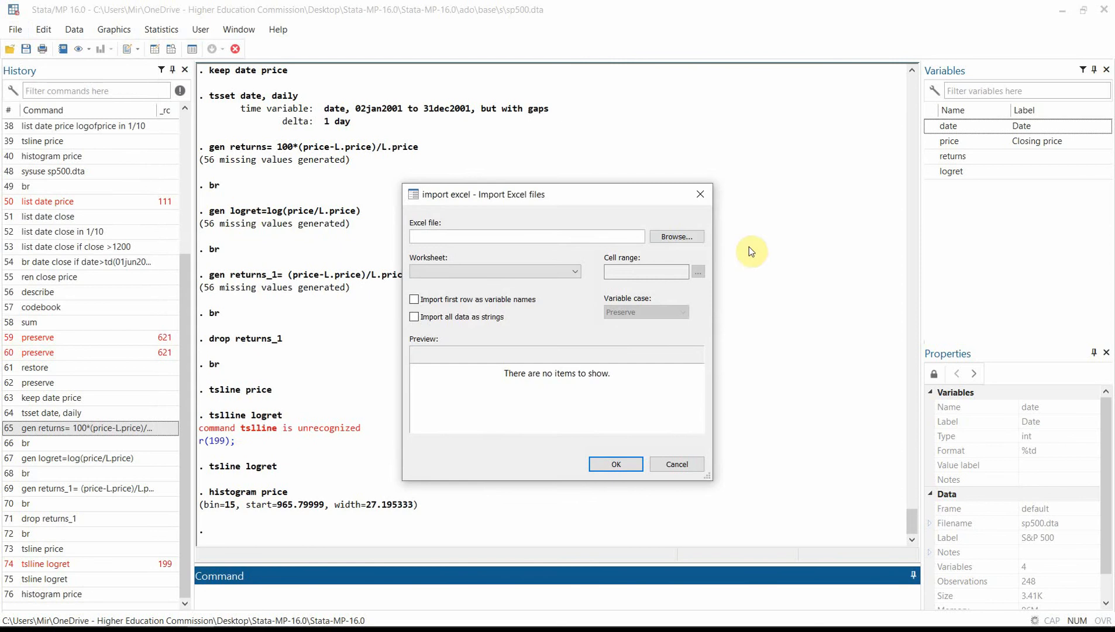
{"action": "left_click", "coordinate": [695, 239]}
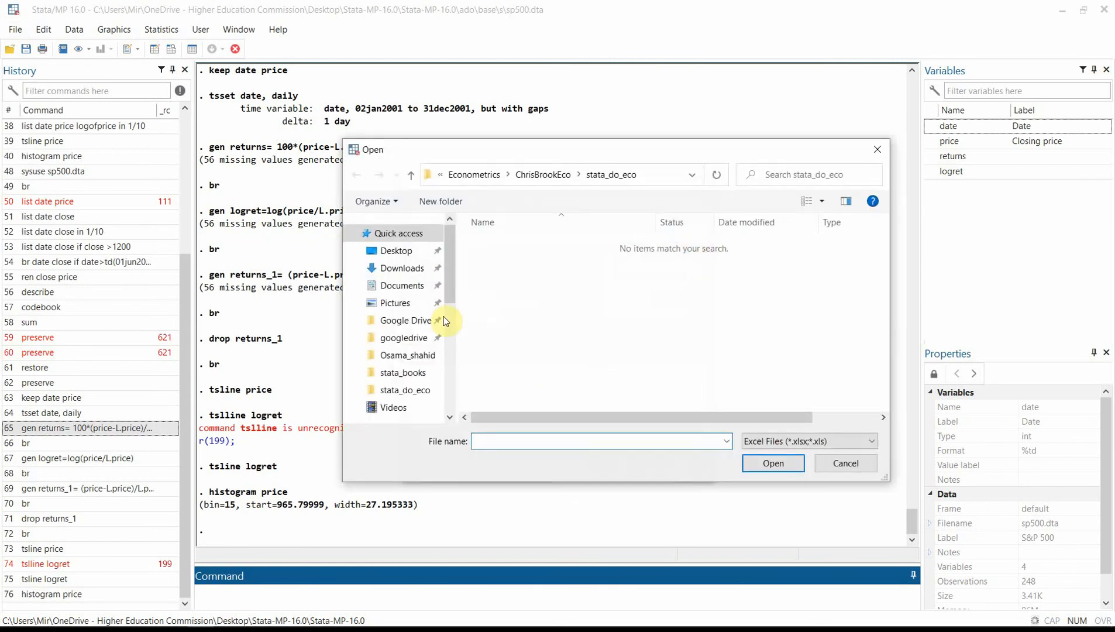
{"action": "scroll", "coordinate": [420, 342], "scroll_direction": "down", "scroll_amount": 2}
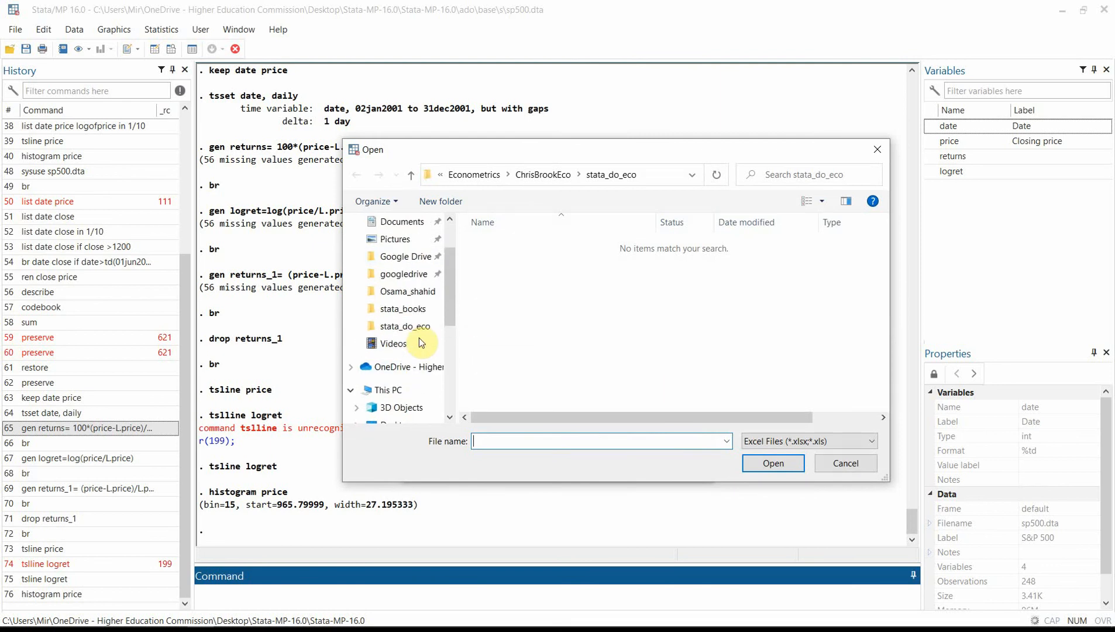
{"action": "scroll", "coordinate": [420, 343], "scroll_direction": "down", "scroll_amount": 4}
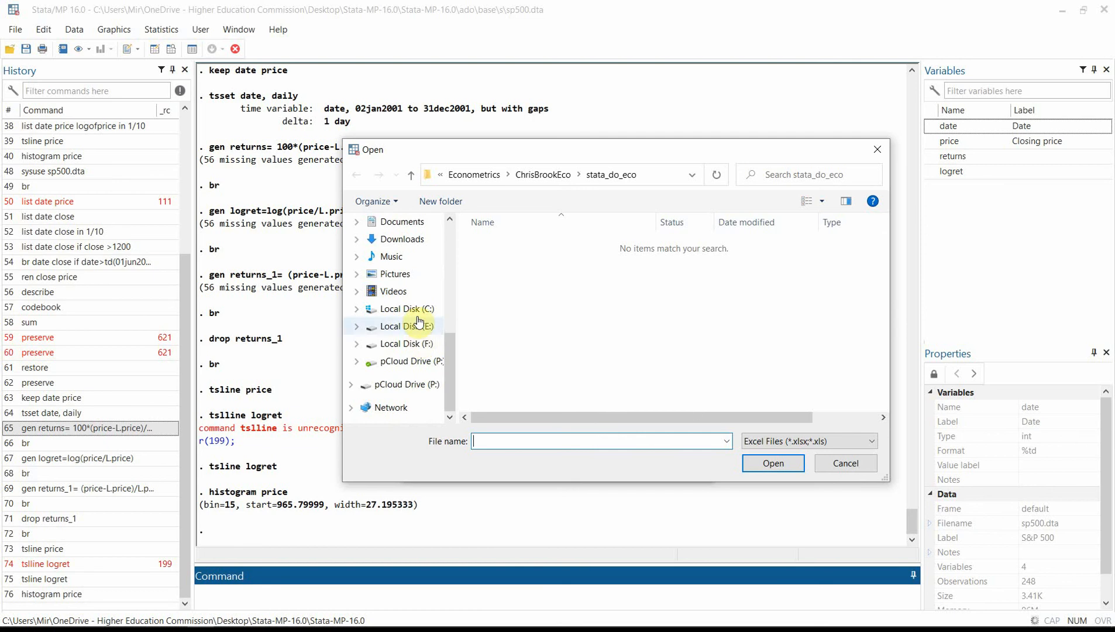
{"action": "left_click", "coordinate": [415, 309]}
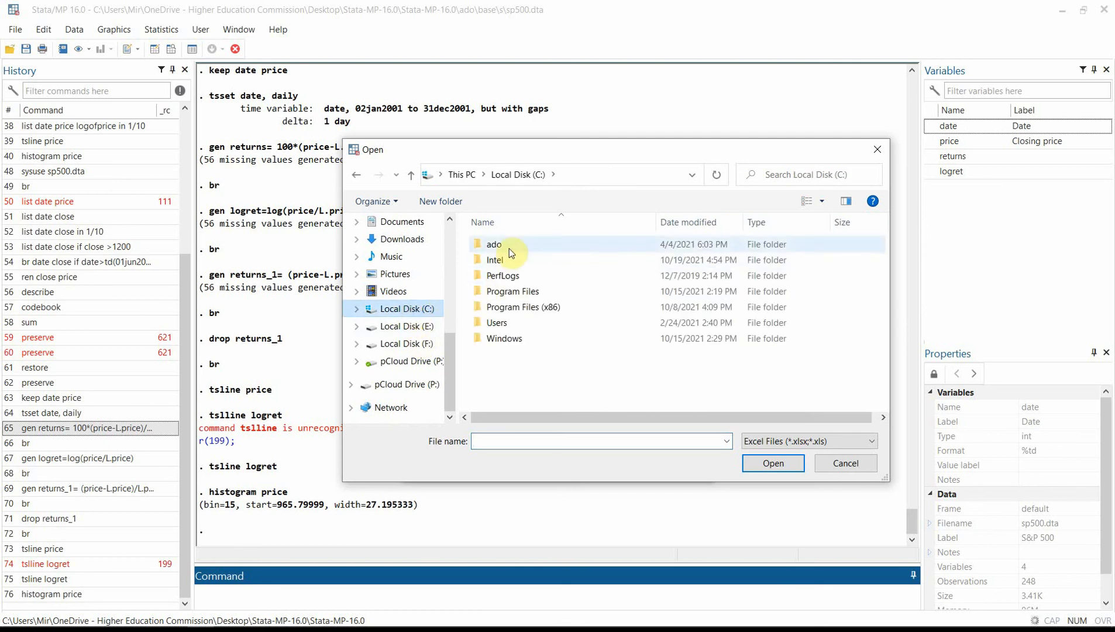
{"action": "double_click", "coordinate": [514, 323]}
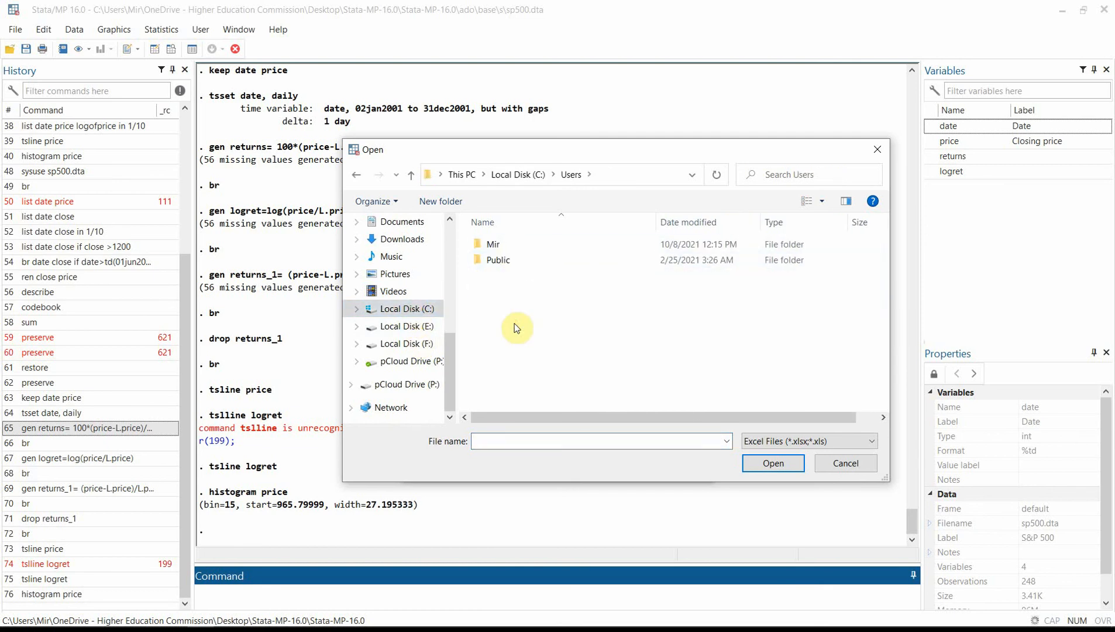
{"action": "double_click", "coordinate": [496, 243]}
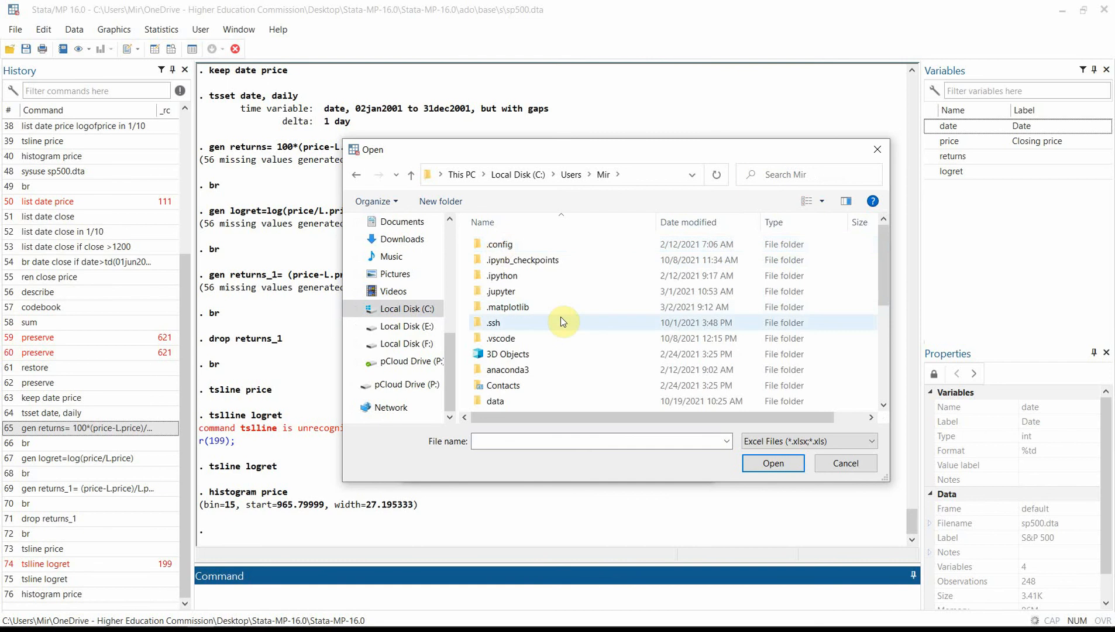
{"action": "left_click", "coordinate": [538, 401]}
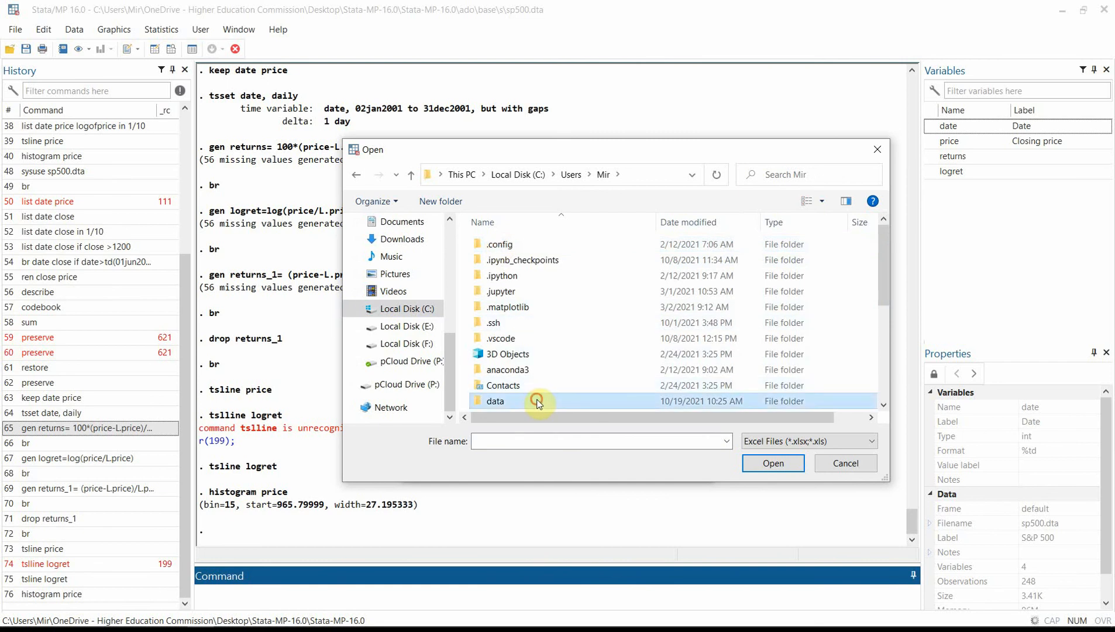
{"action": "double_click", "coordinate": [538, 401]}
{"action": "scroll", "coordinate": [538, 403], "scroll_direction": "down", "scroll_amount": 1}
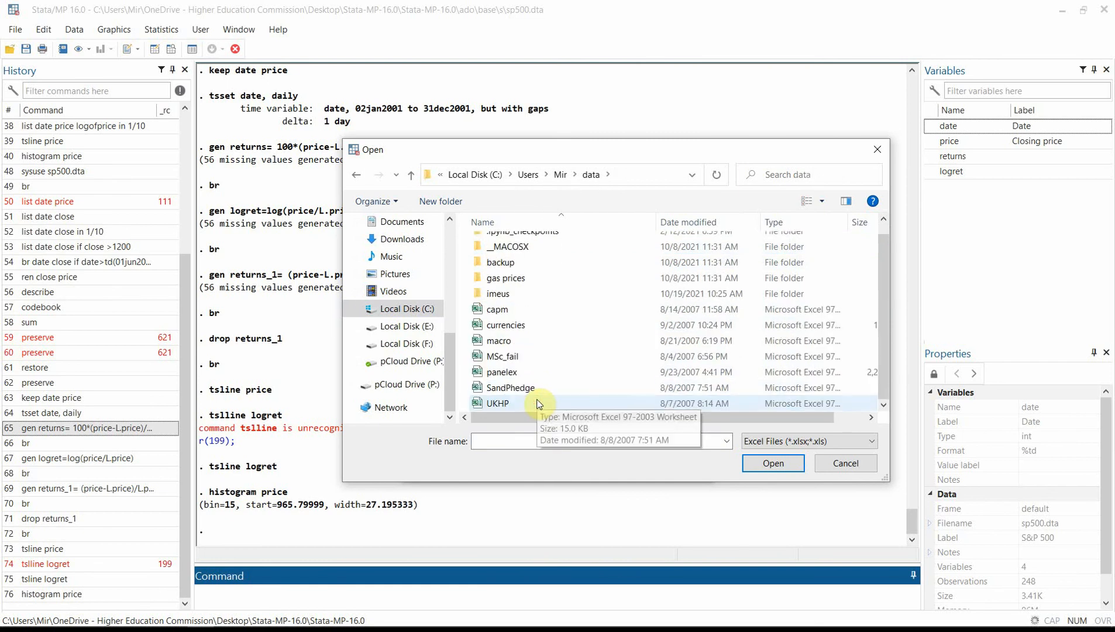
{"action": "left_click", "coordinate": [538, 403]}
{"action": "double_click", "coordinate": [538, 403]}
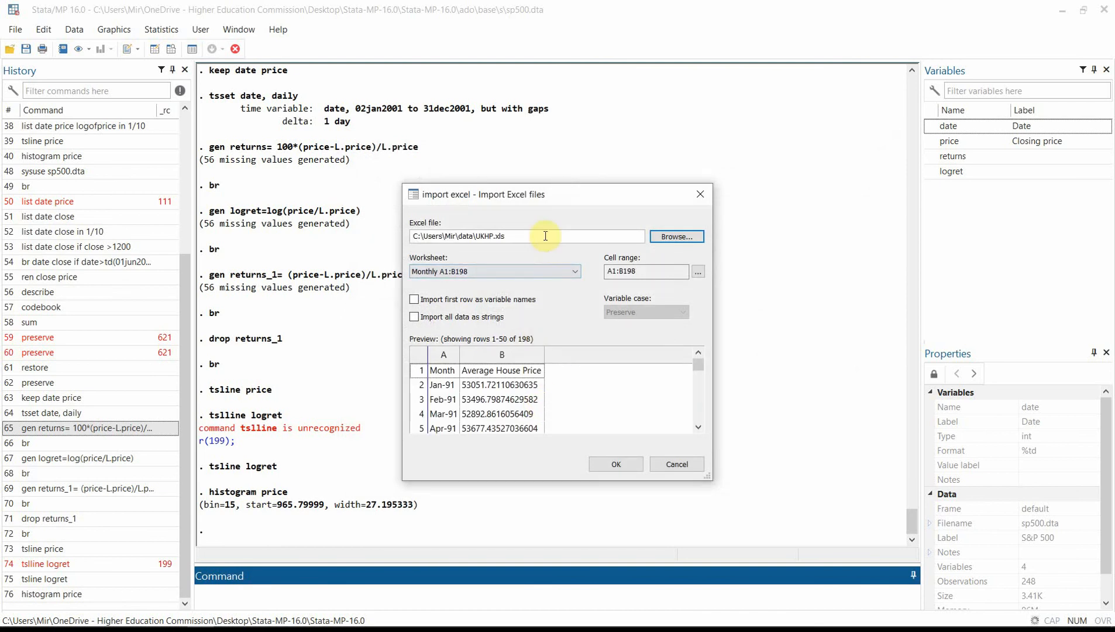
Import the Monthly worksheet, range A1:B198, with the first row as variable names, discarding the unsaved data in memory
{"action": "left_click", "coordinate": [510, 300]}
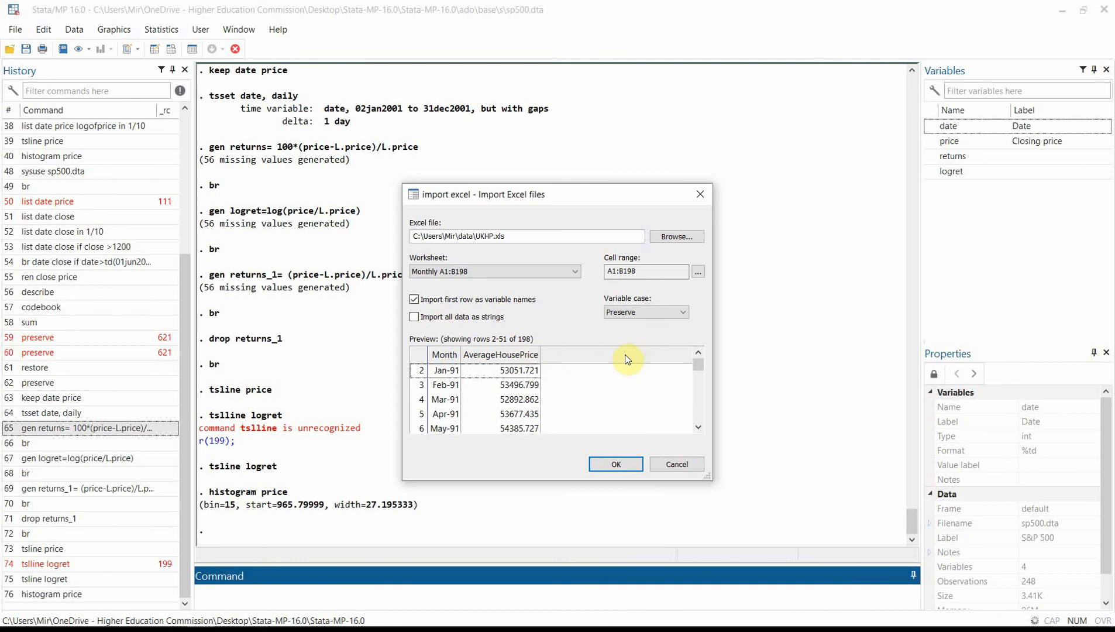
{"action": "scroll", "coordinate": [673, 386], "scroll_direction": "down", "scroll_amount": 10}
{"action": "scroll", "coordinate": [672, 390], "scroll_direction": "down", "scroll_amount": 5}
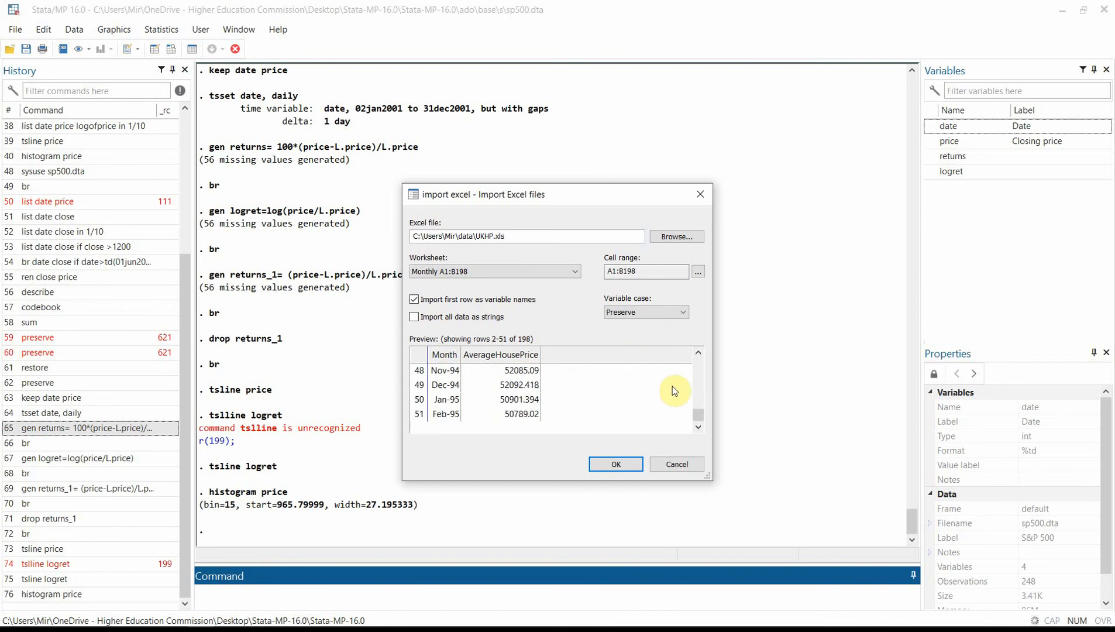
{"action": "left_click", "coordinate": [698, 271]}
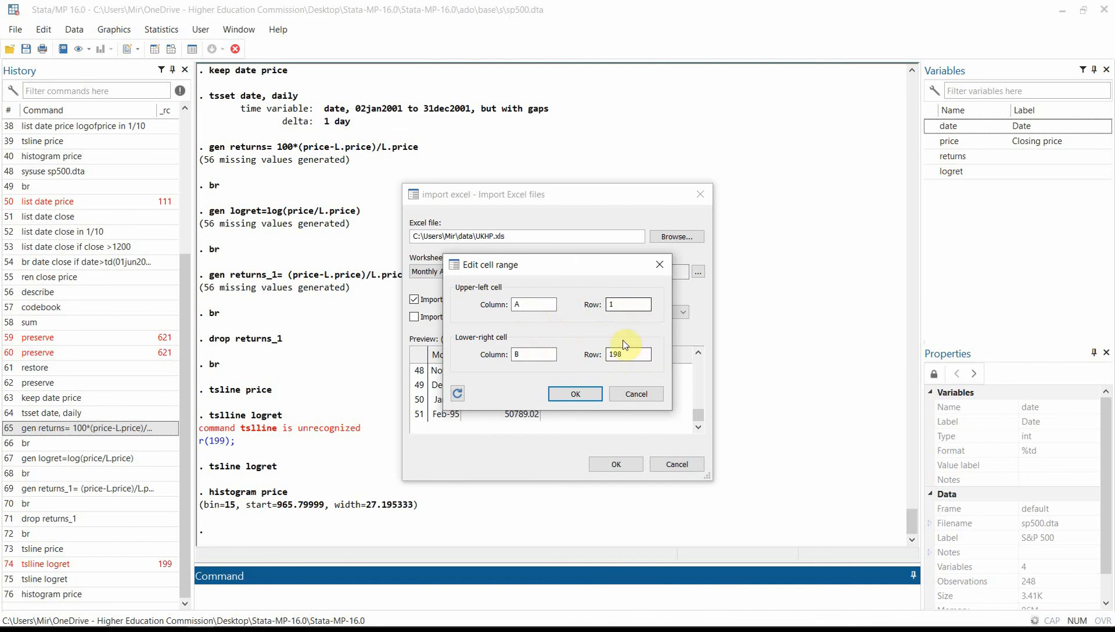
{"action": "left_click", "coordinate": [576, 396]}
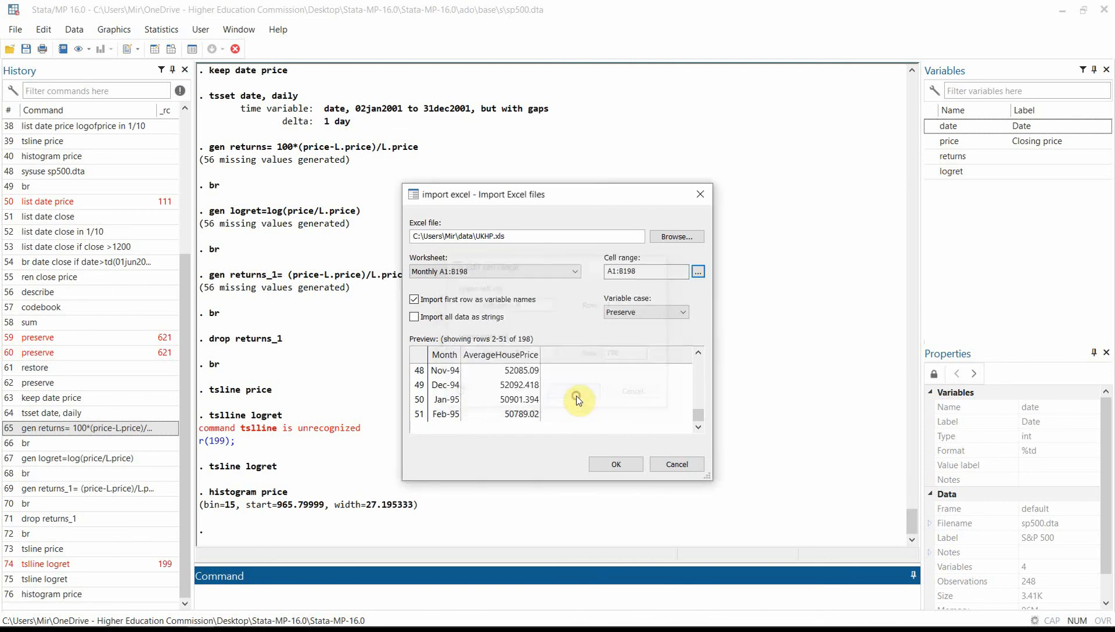
{"action": "left_click", "coordinate": [616, 465]}
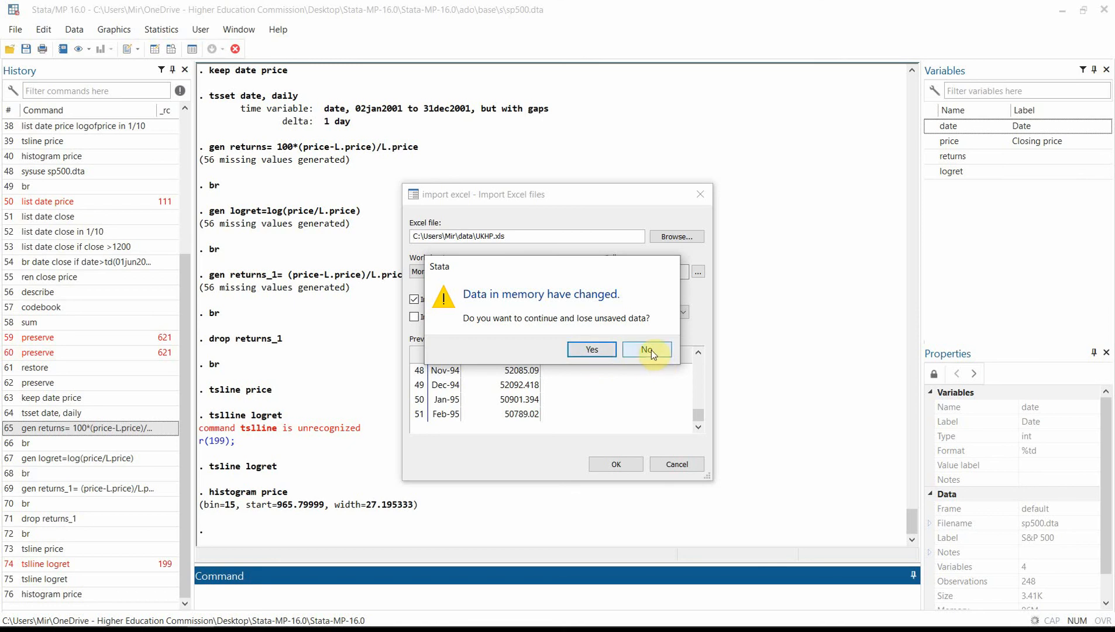
{"action": "left_click", "coordinate": [605, 351]}
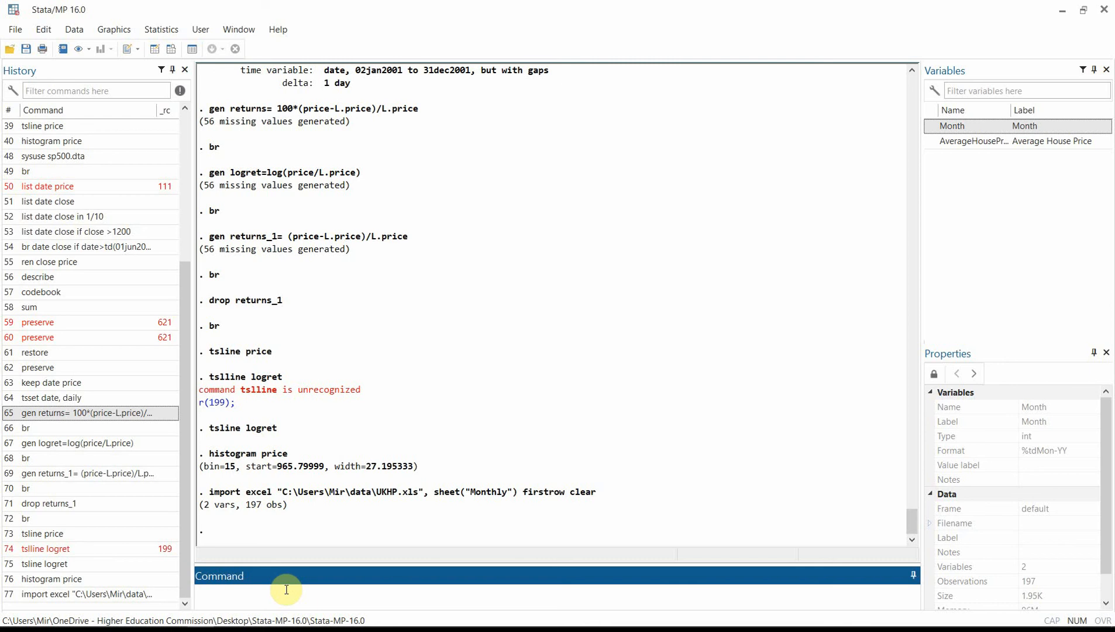
Browse the imported Month and AverageHousePrice data, and close the data viewer
{"action": "type", "text": "br"}
{"action": "key", "text": "Return"}
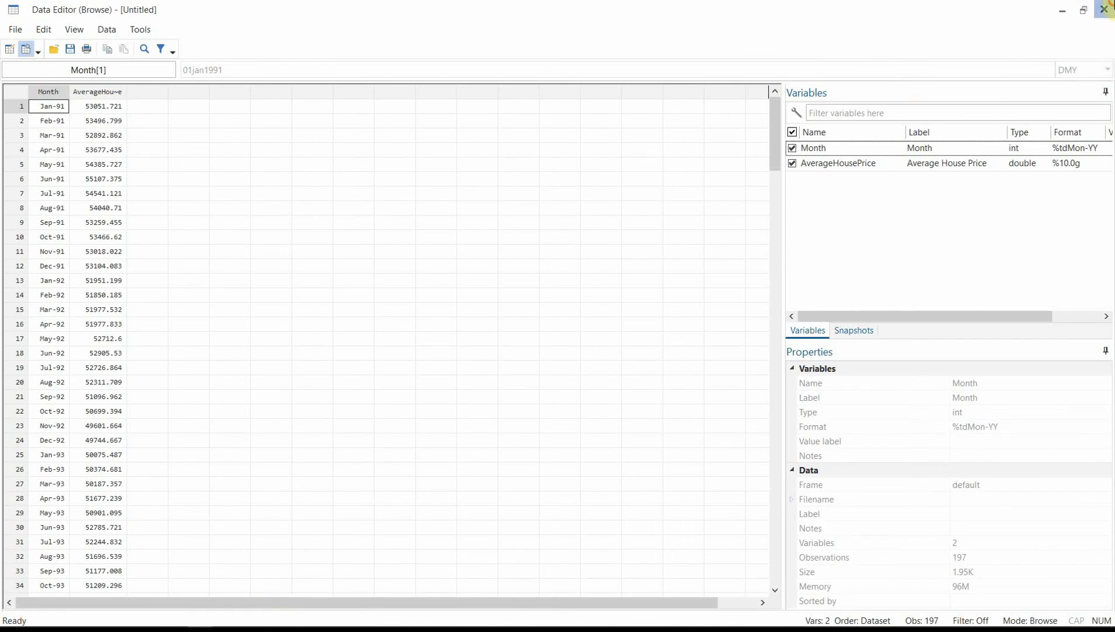
{"action": "left_click", "coordinate": [1104, 9]}
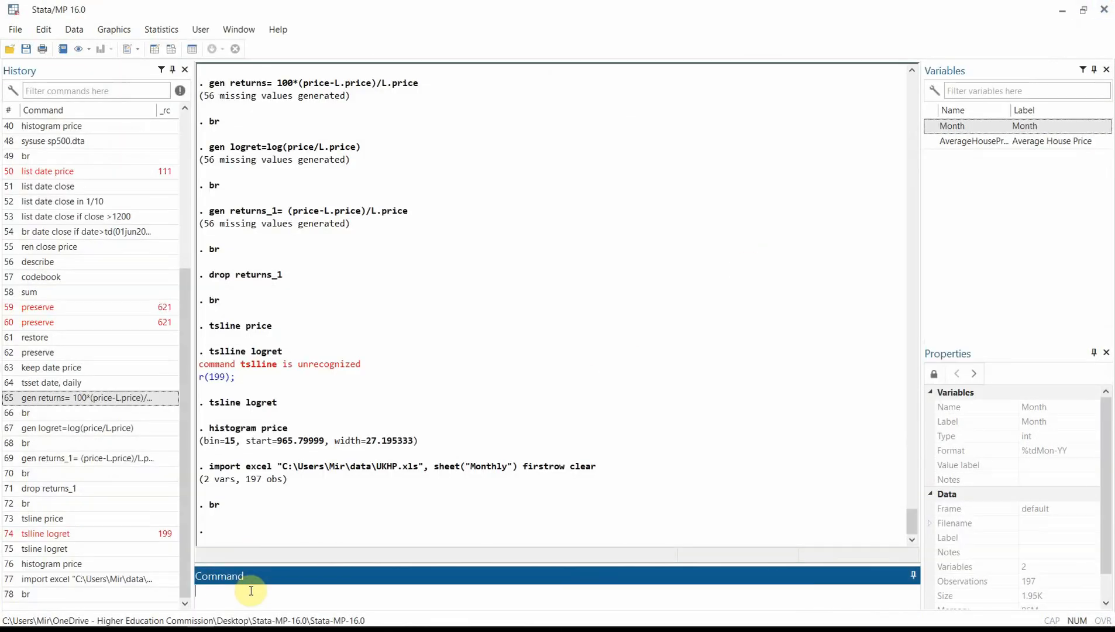